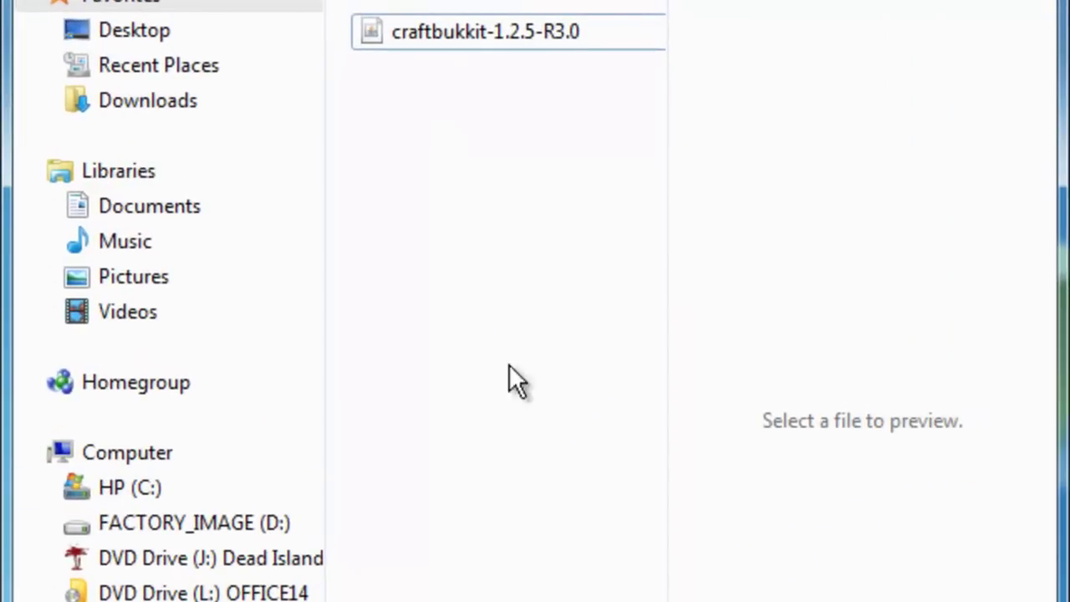
# - Create a new text document named 'CraftBukkit Starter' beside the jar and open it in Notepad
pyautogui.rightClick(464, 110)
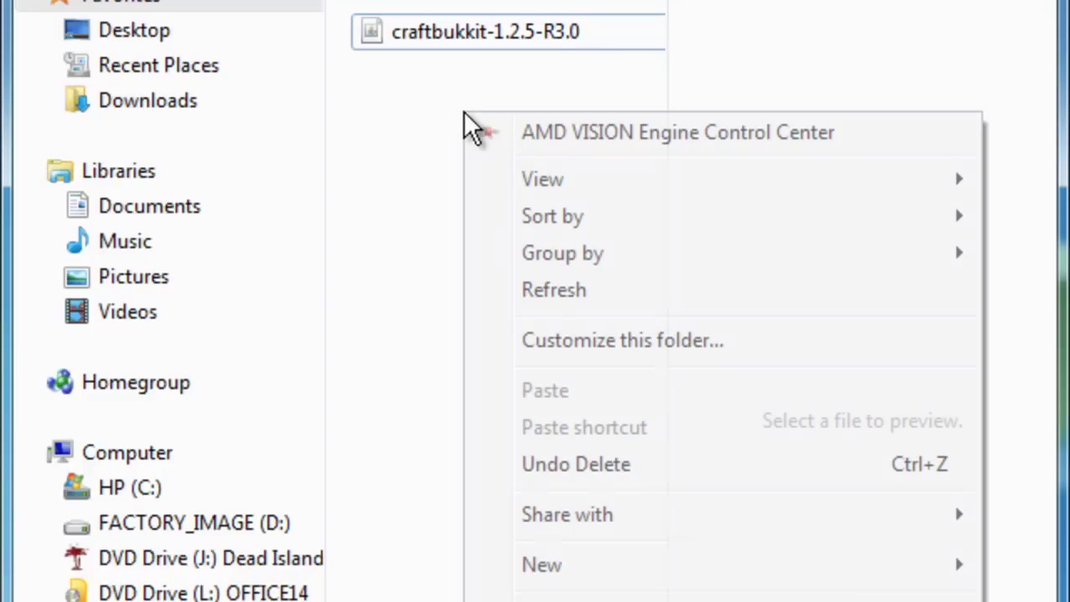
pyautogui.moveTo(577, 576)
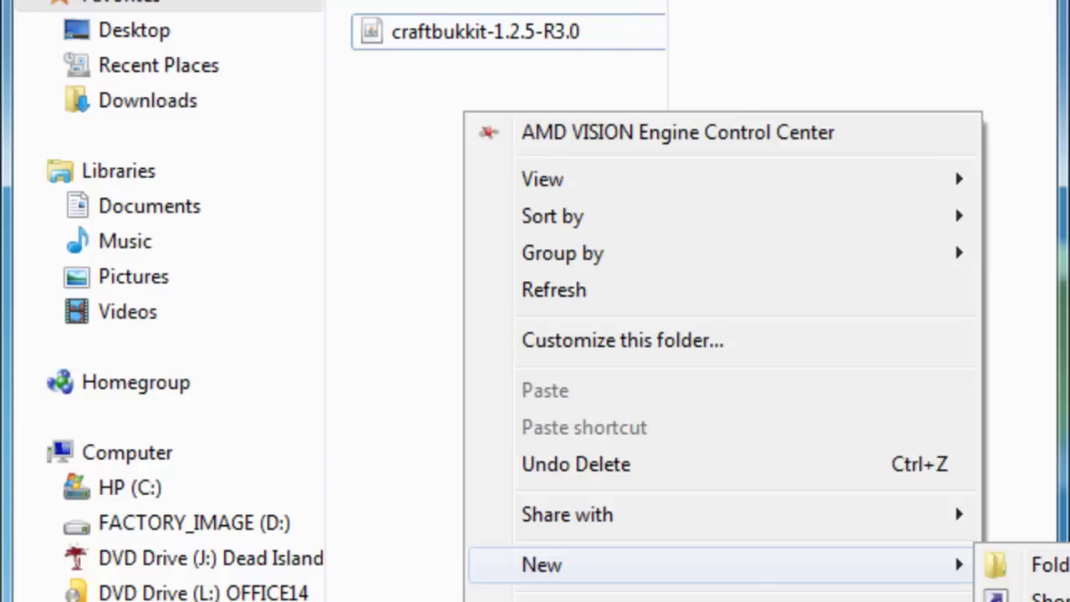
pyautogui.click(1045, 599)
pyautogui.write('C')
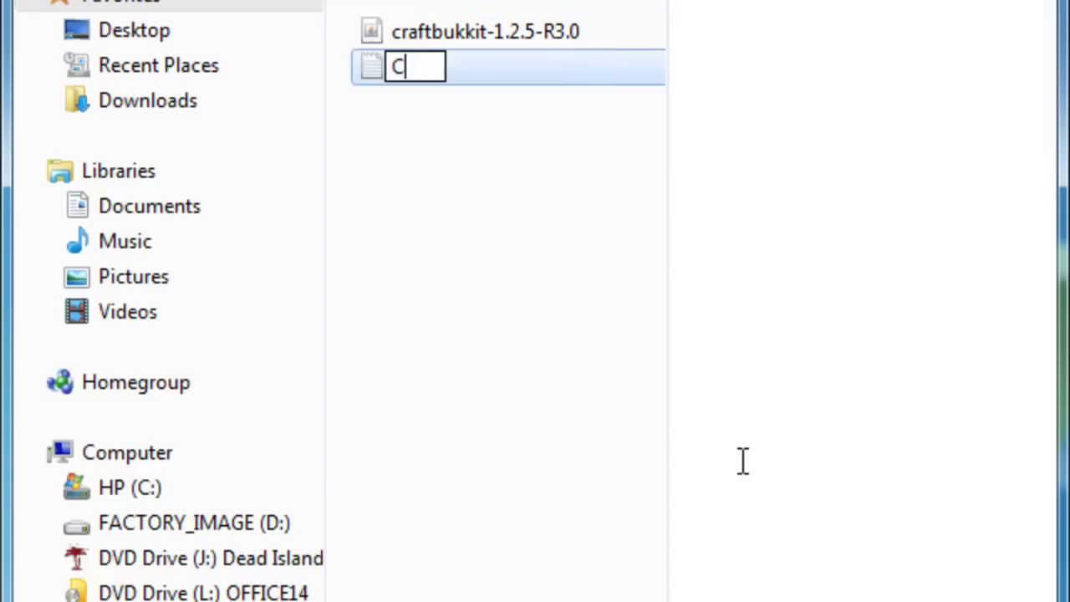
pyautogui.write('raftBukkit Starter')
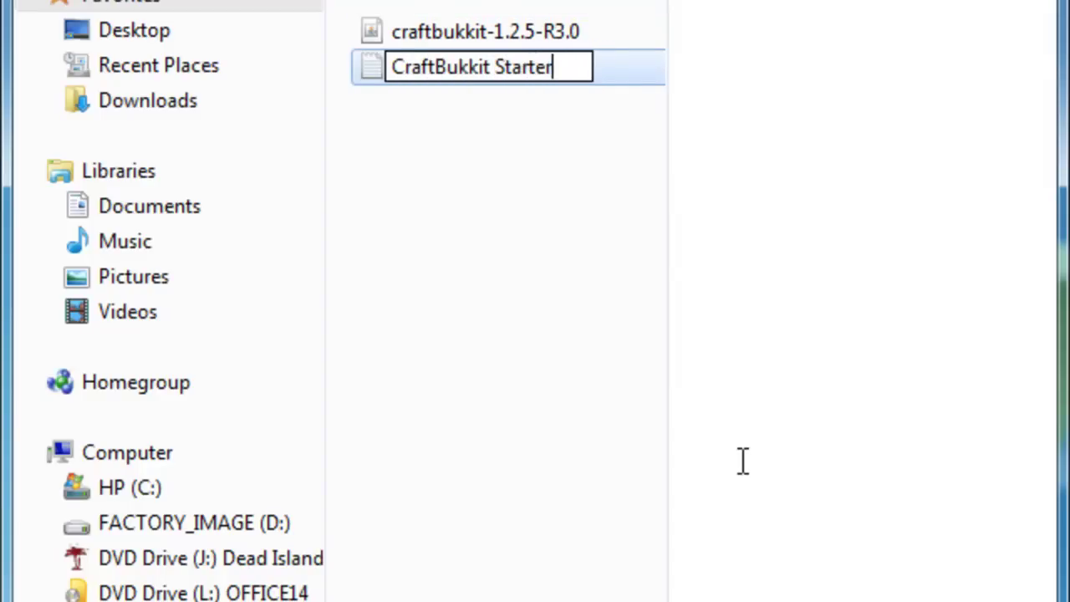
pyautogui.press('Return')
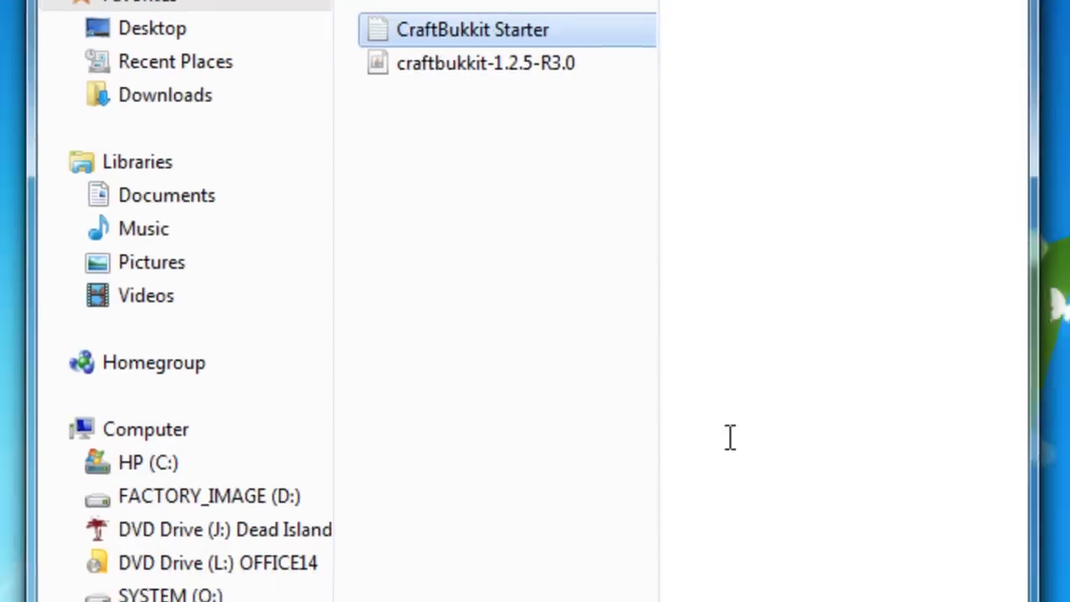
pyautogui.doubleClick(484, 34)
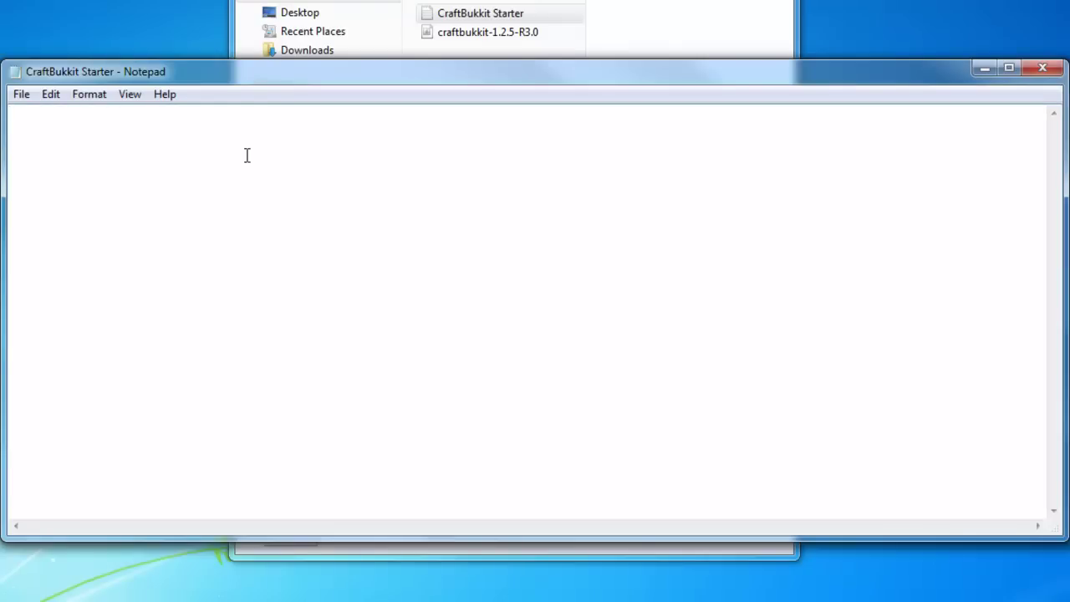
# - Paste the five-line launch script and save it as 'CraftBukkit Starter.bat' with type All Files
pyautogui.write('@ECHO OFF SET BINDIR=%~dp0 CD /D "%BINDIR%" "%ProgramFiles%\\Java\\jre7\\bin\\java.exe" -Xmx1024M -Xms1024M -jar craftbukkit.jar PAUSE')
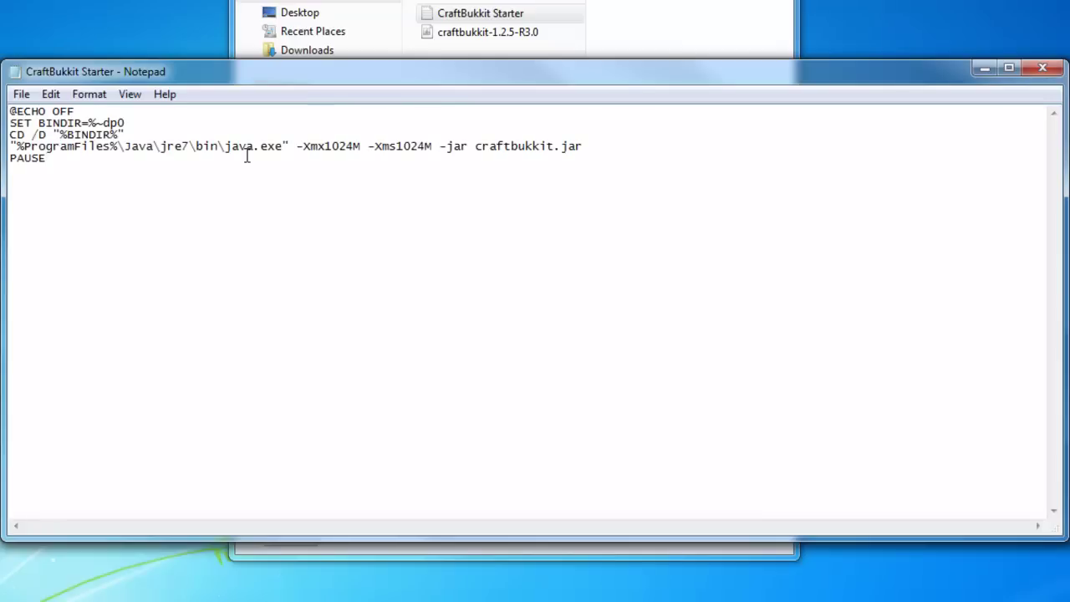
pyautogui.click(254, 148)
pyautogui.click(25, 94)
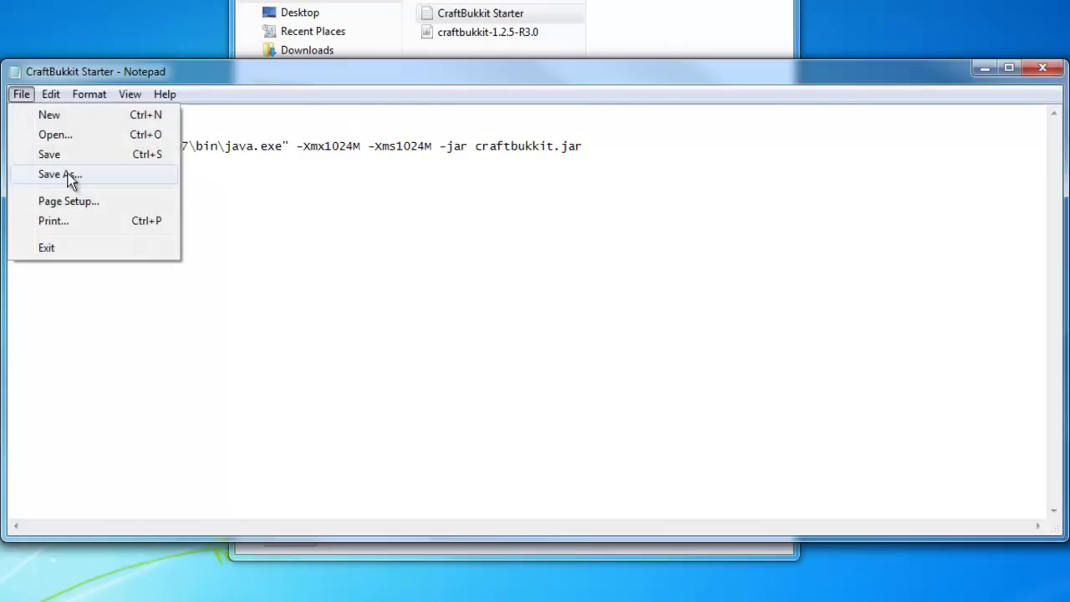
pyautogui.click(68, 174)
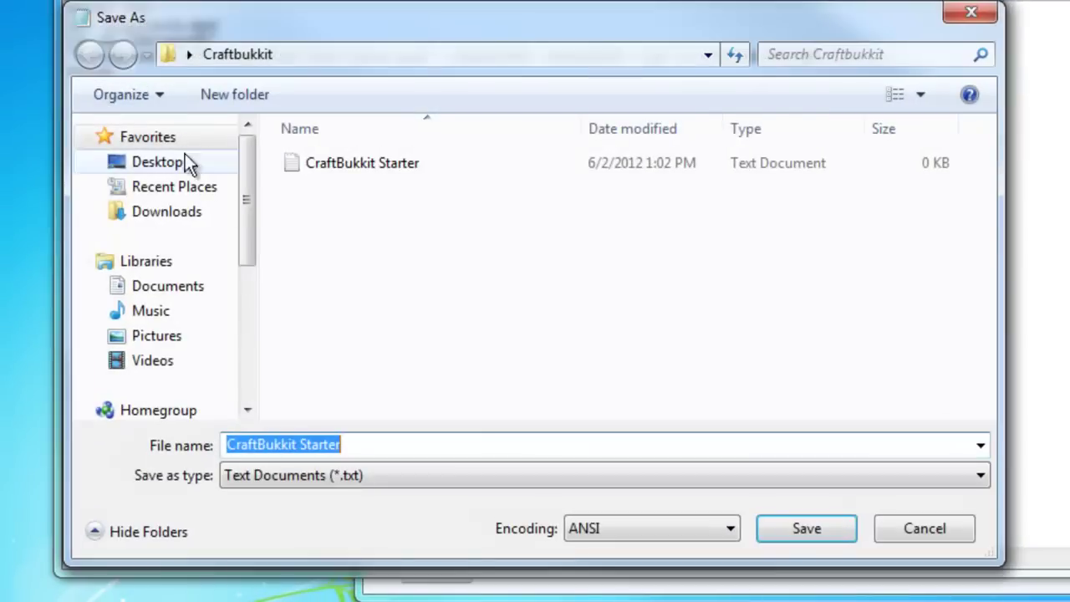
pyautogui.click(461, 449)
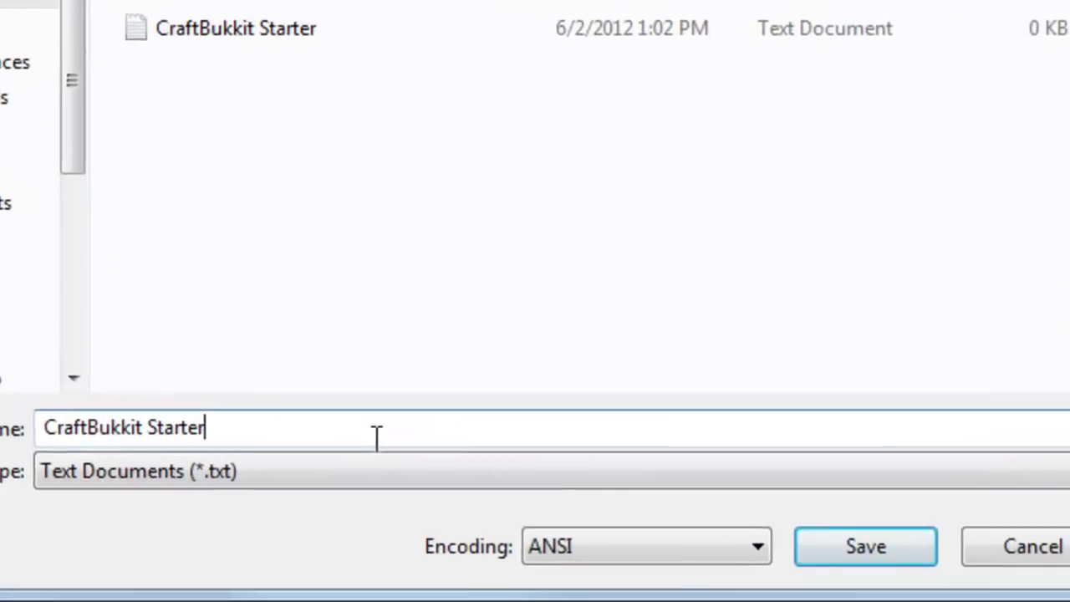
pyautogui.write('.')
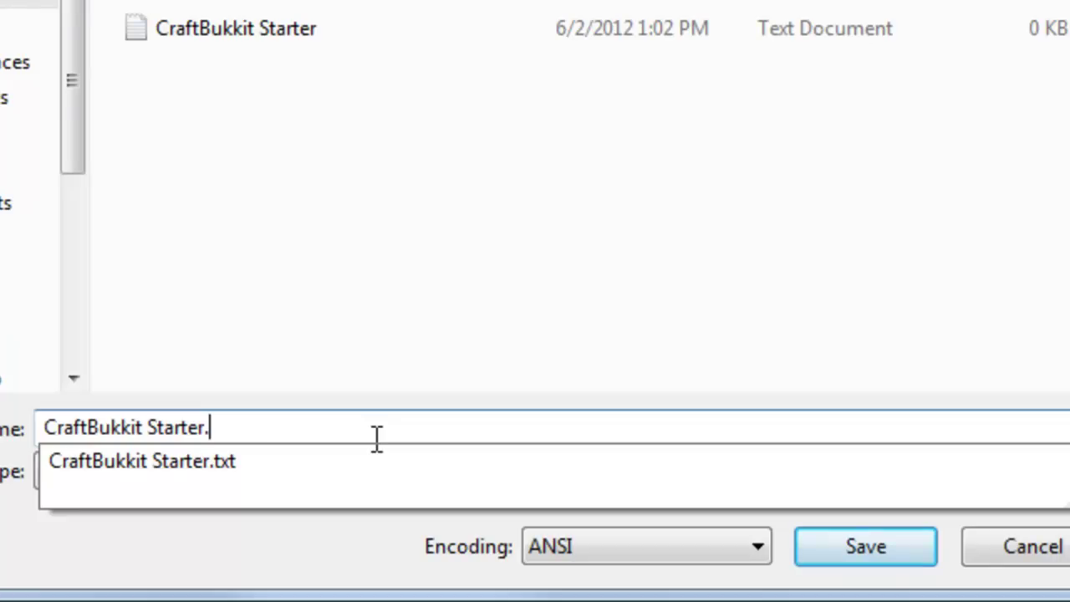
pyautogui.write('bat')
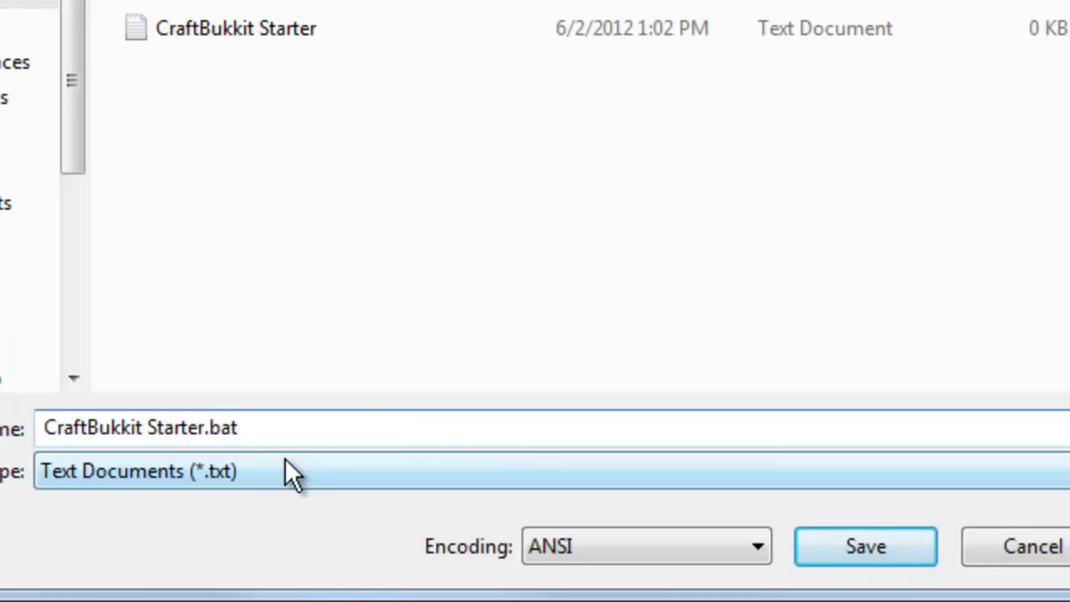
pyautogui.click(285, 468)
pyautogui.click(108, 529)
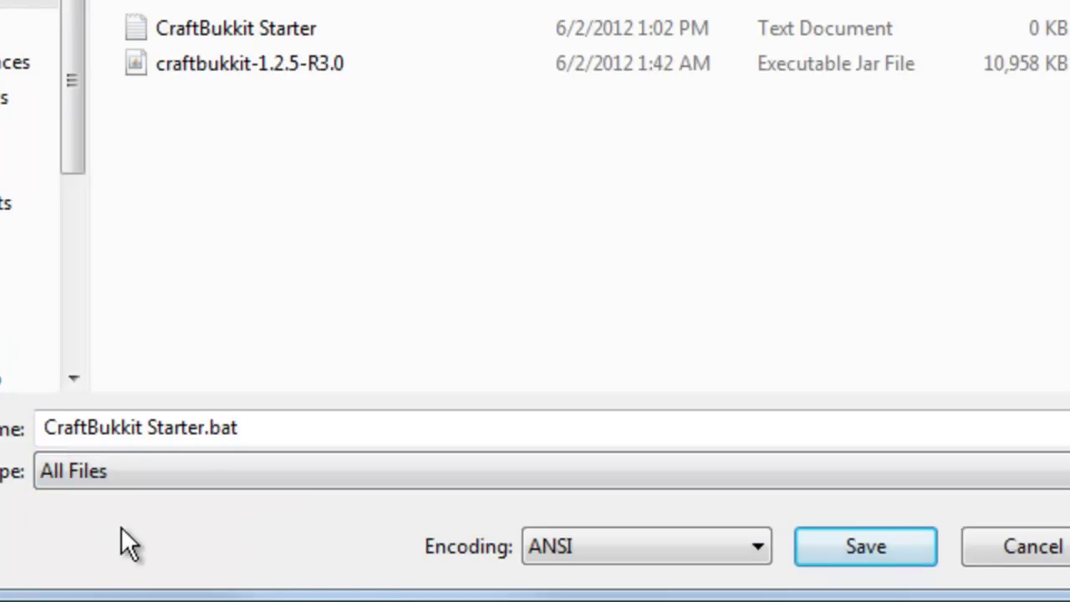
pyautogui.click(897, 553)
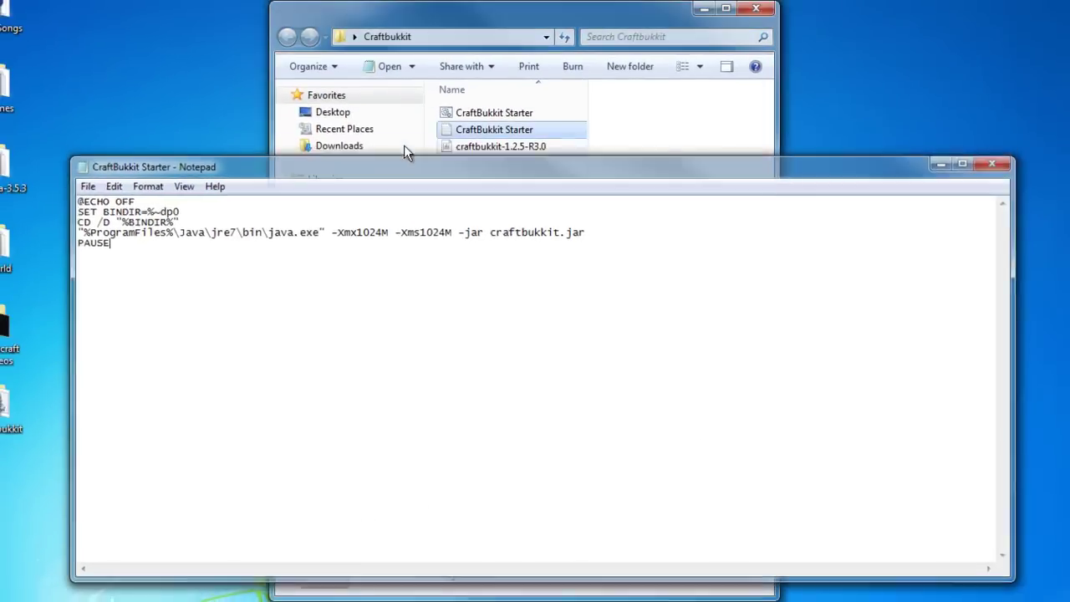
# - Delete the leftover empty CraftBukkit Starter text file
pyautogui.click(486, 134)
pyautogui.click(486, 134)
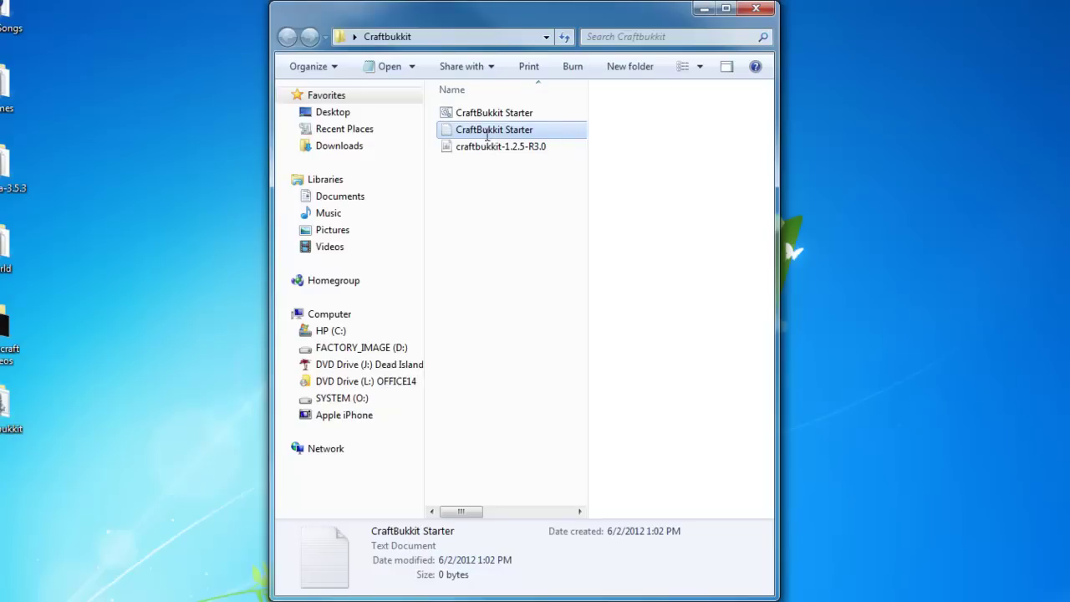
pyautogui.press('BackSpace')
pyautogui.press('Escape')
pyautogui.press('Delete')
pyautogui.click(679, 389)
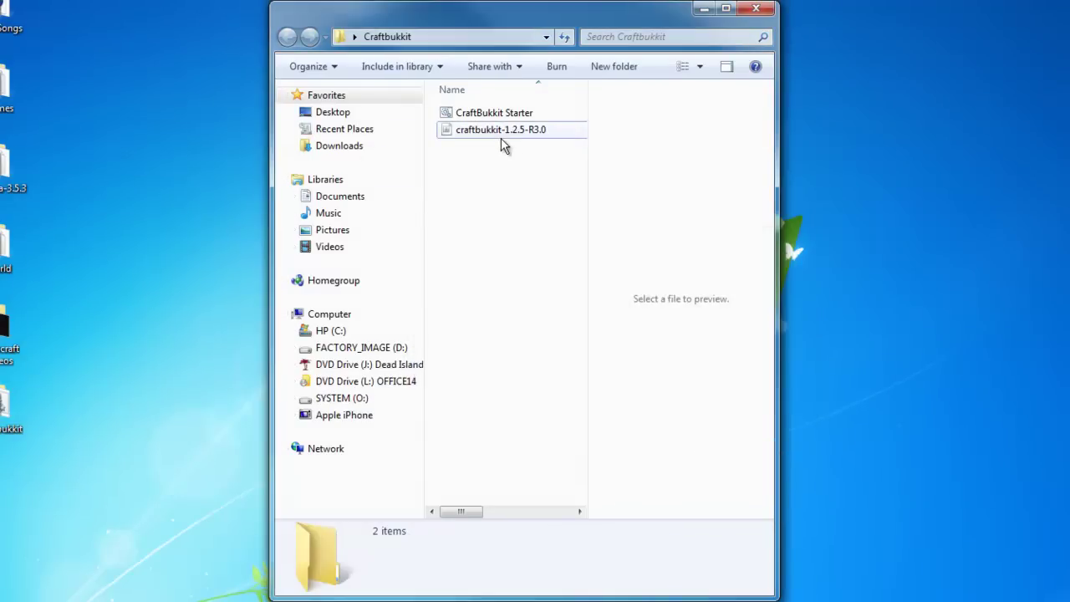
# - Grab the full craftbukkit-1.2.5-R3.0 jar name, then open the batch file for editing
pyautogui.click(499, 131)
pyautogui.rightClick(498, 132)
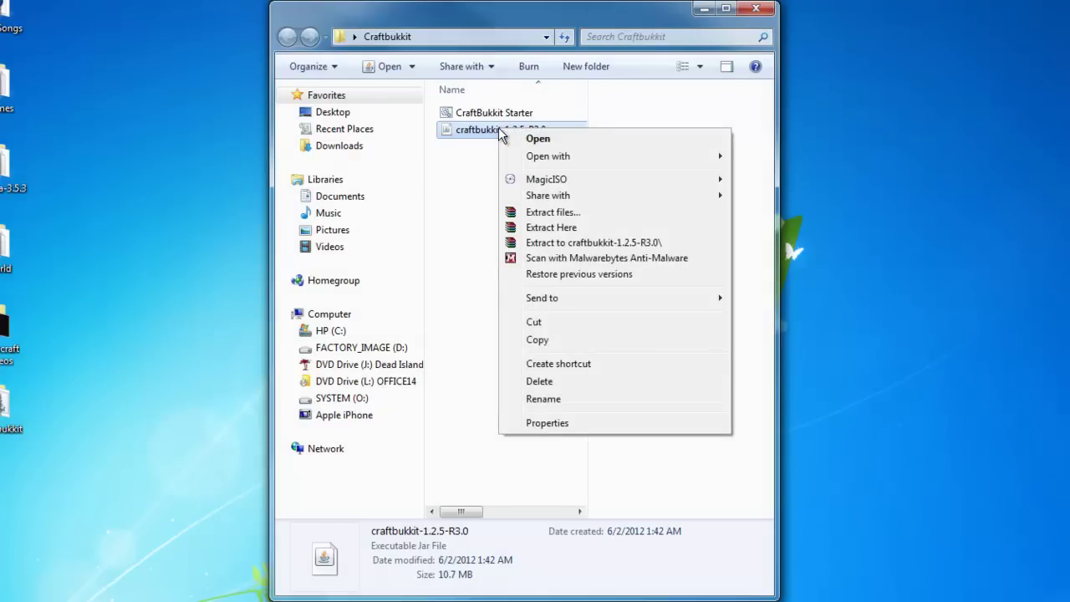
pyautogui.click(541, 402)
pyautogui.hotkey('ctrl', 'c')
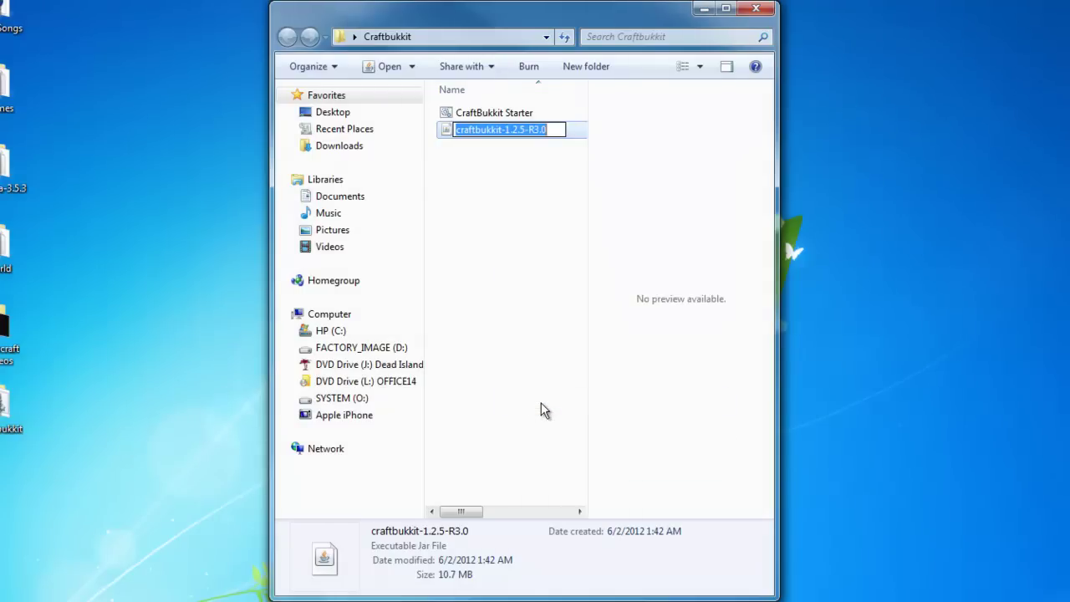
pyautogui.click(560, 213)
pyautogui.click(501, 113)
pyautogui.rightClick(501, 112)
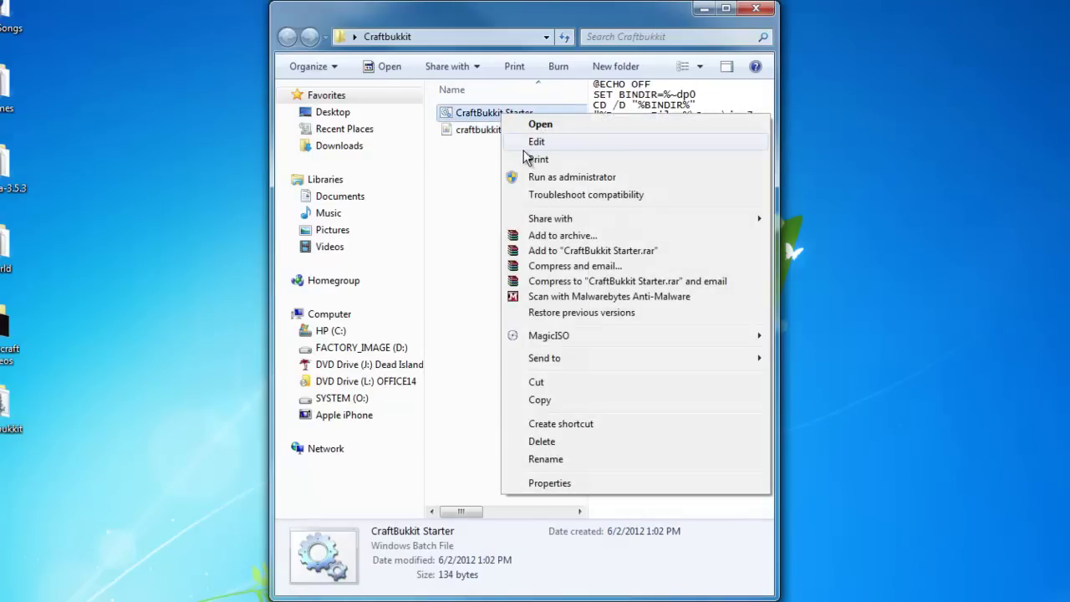
pyautogui.click(525, 145)
# - Point the script at craftbukkit-1.2.5-R3.0.jar, close Notepad, and run CraftBukkit Starter
pyautogui.moveTo(491, 234); pyautogui.dragTo(567, 230)
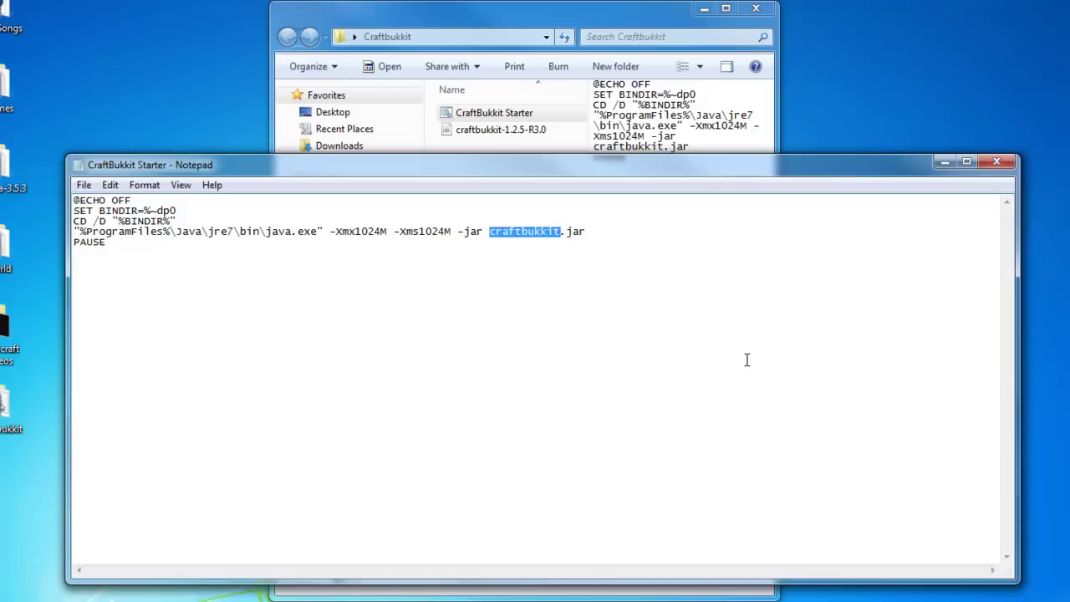
pyautogui.hotkey('ctrl', 'v')
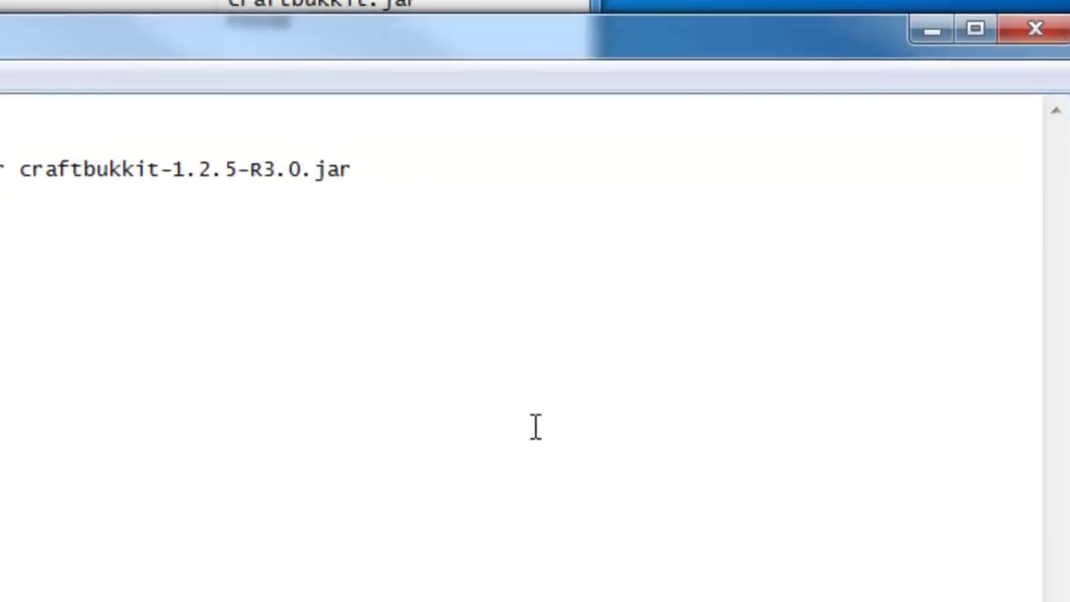
pyautogui.click(349, 169)
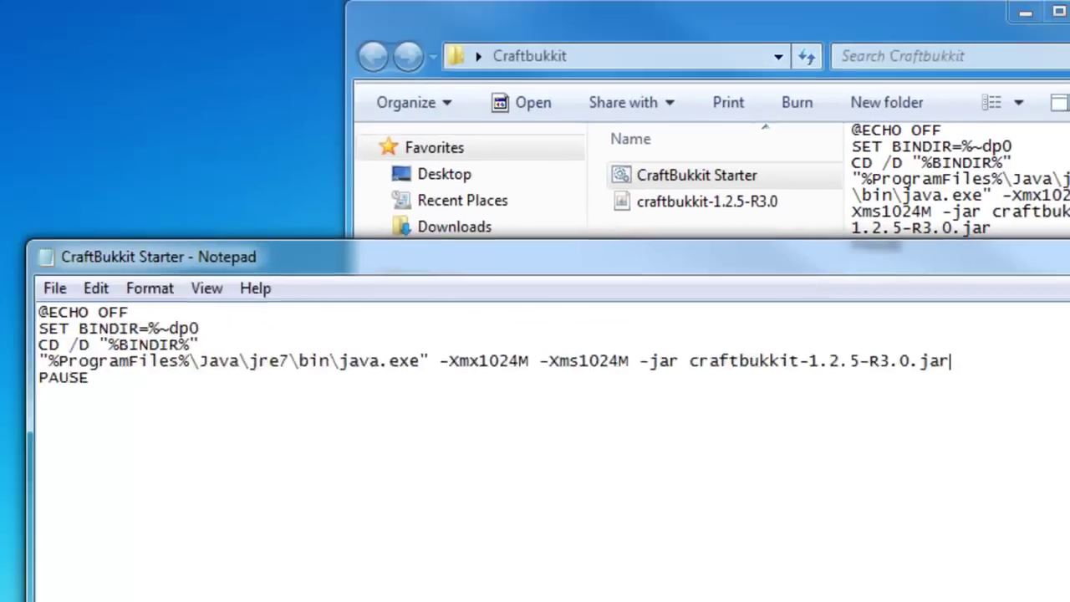
pyautogui.click(1039, 17)
pyautogui.doubleClick(754, 210)
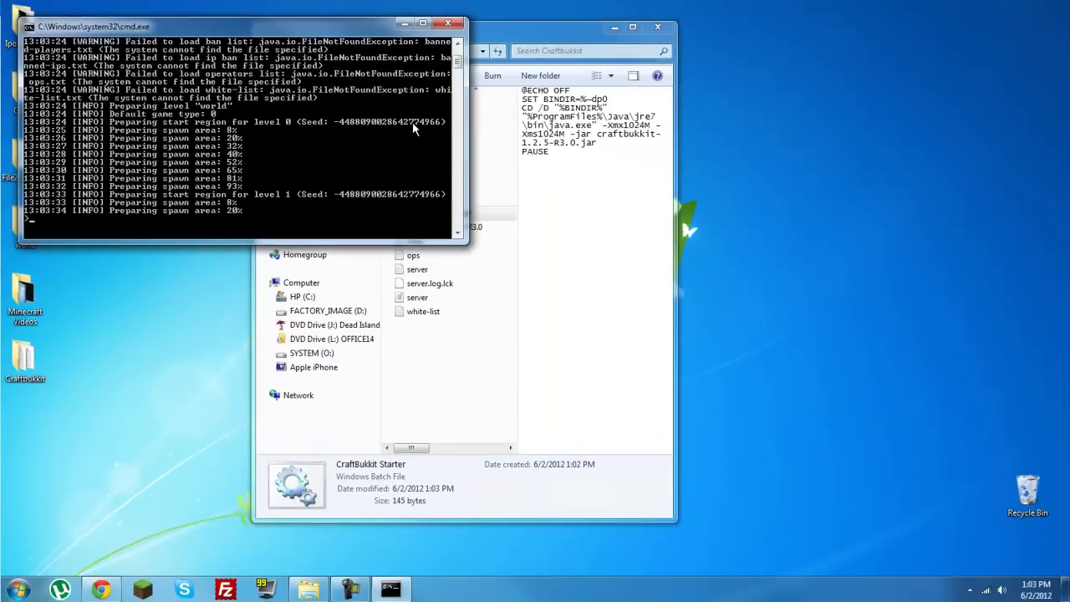
# - Stop the running CraftBukkit server and close its console window
pyautogui.moveTo(355, 32); pyautogui.dragTo(899, 72)
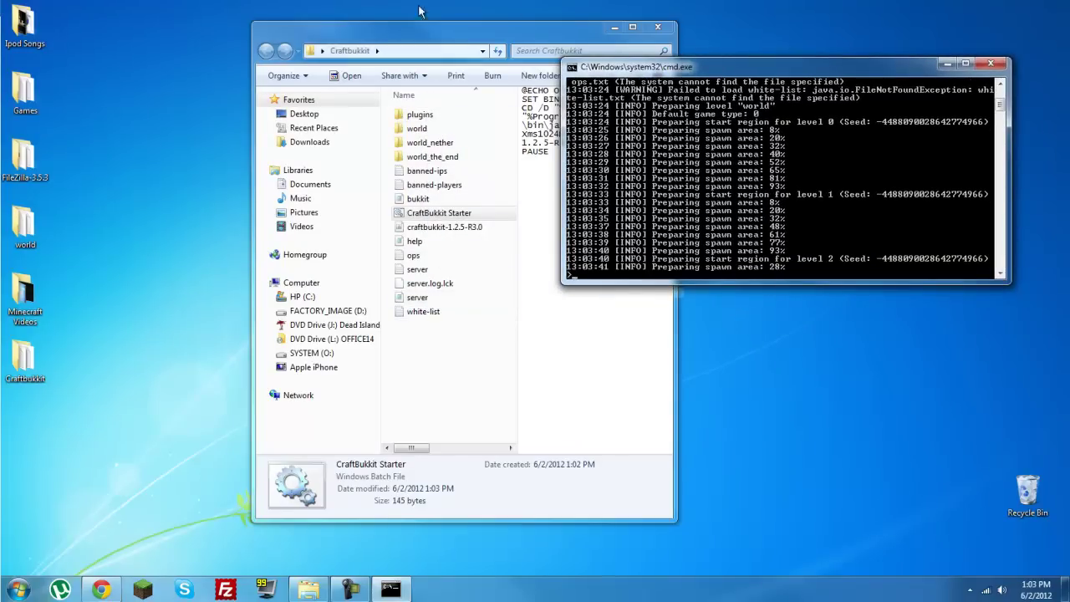
pyautogui.moveTo(677, 70); pyautogui.dragTo(371, 62)
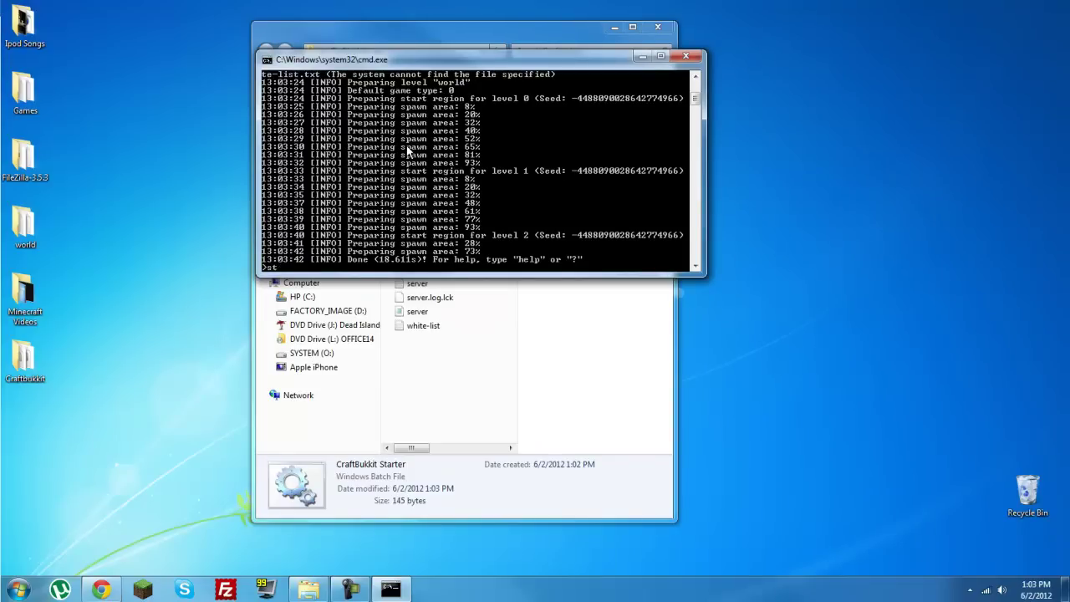
pyautogui.press('Return')
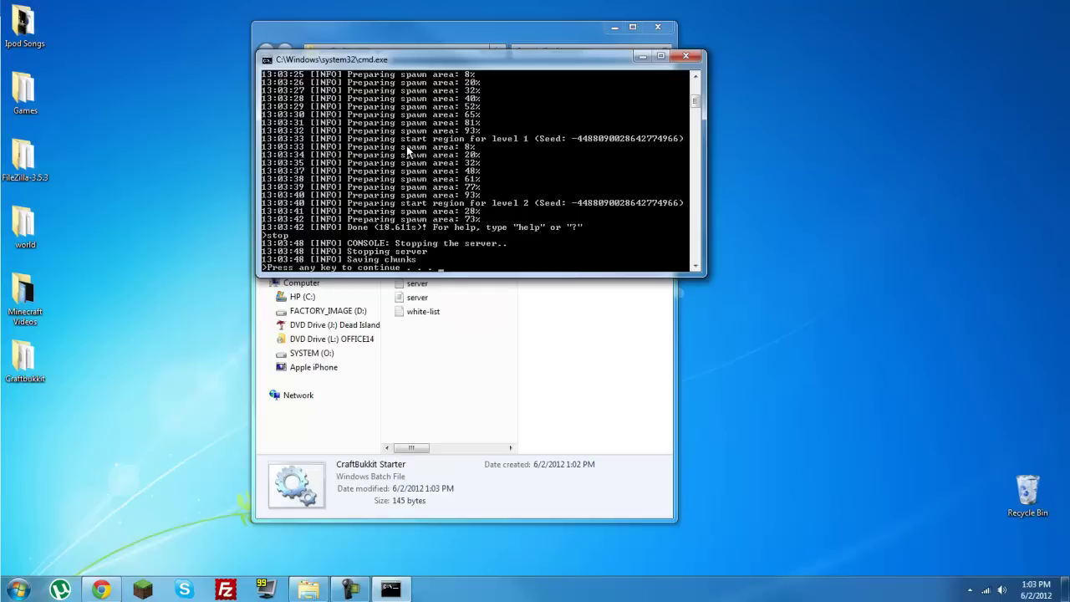
pyautogui.press('Return')
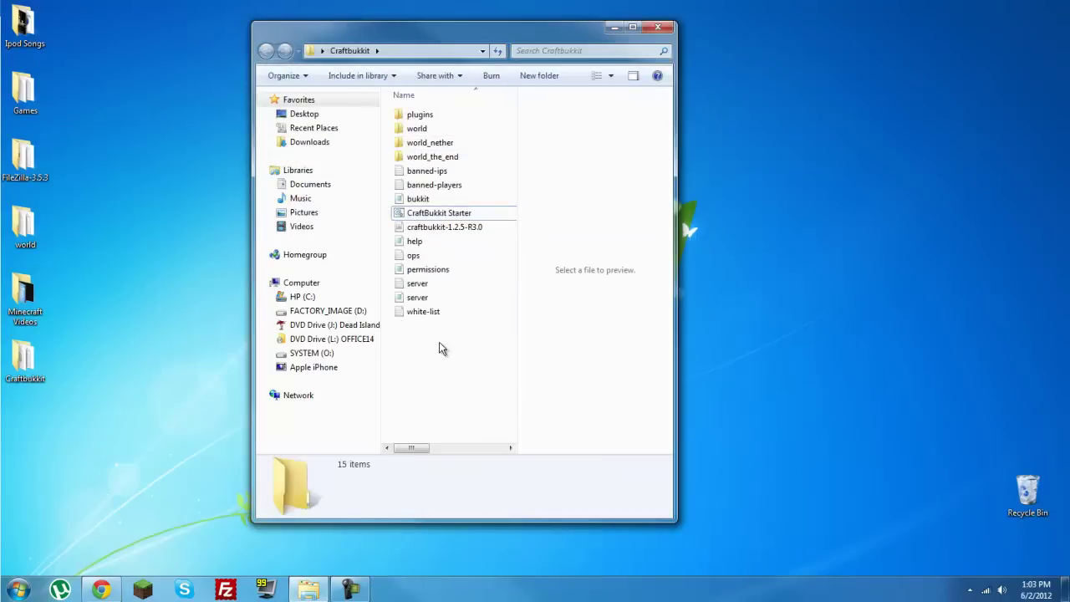
# - Preview the CraftBukkit Starter script, then open server.properties in Notepad
pyautogui.click(419, 313)
pyautogui.click(440, 214)
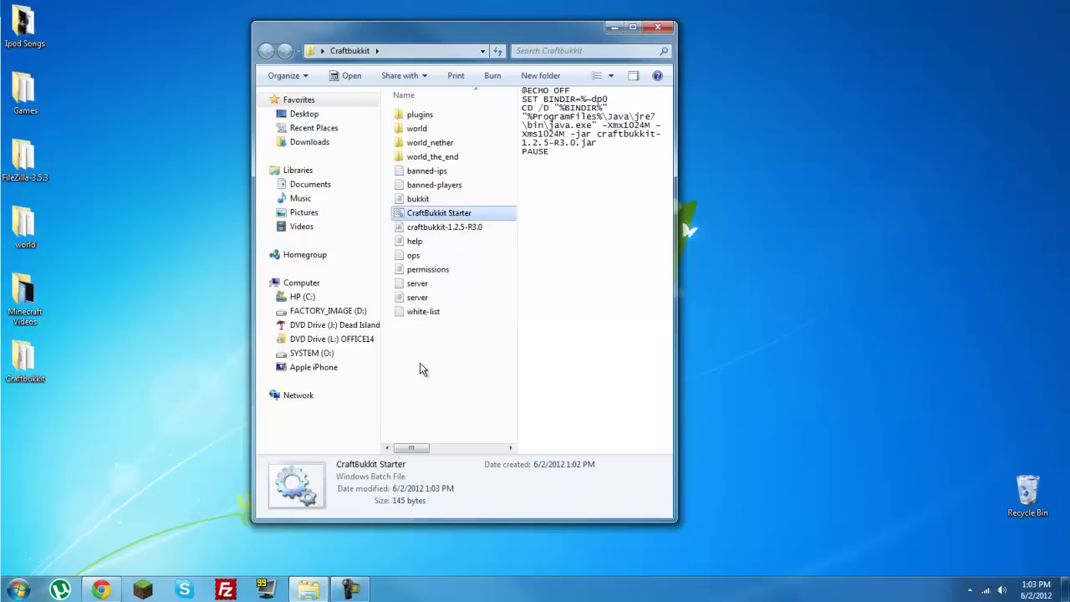
pyautogui.moveTo(414, 302)
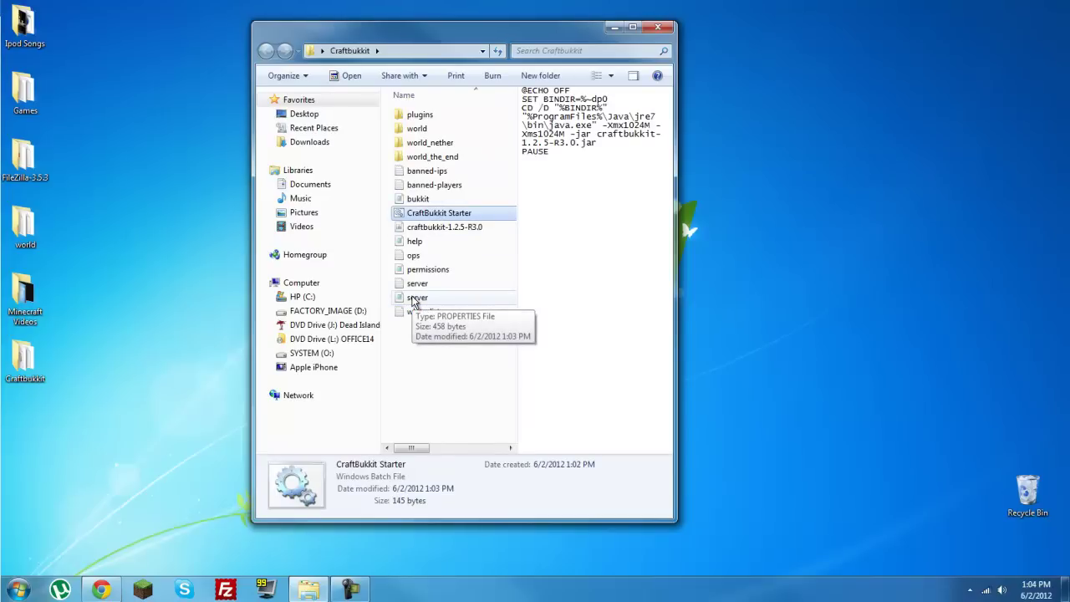
pyautogui.doubleClick(414, 299)
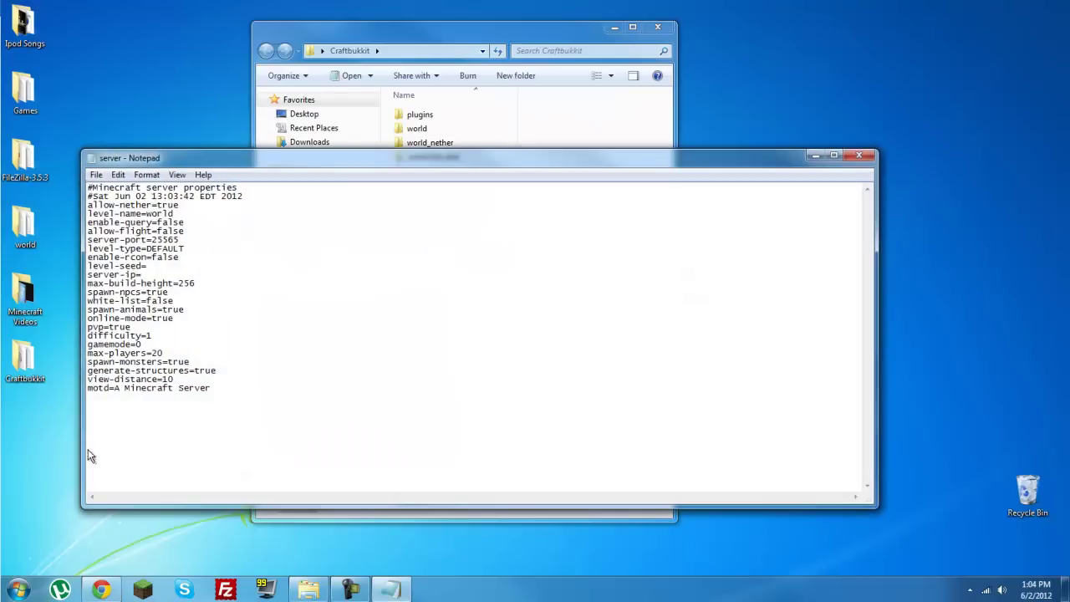
# - Open Command Prompt and run ipconfig to find the wireless IPv4 address 192.168.1.108
pyautogui.click(16, 590)
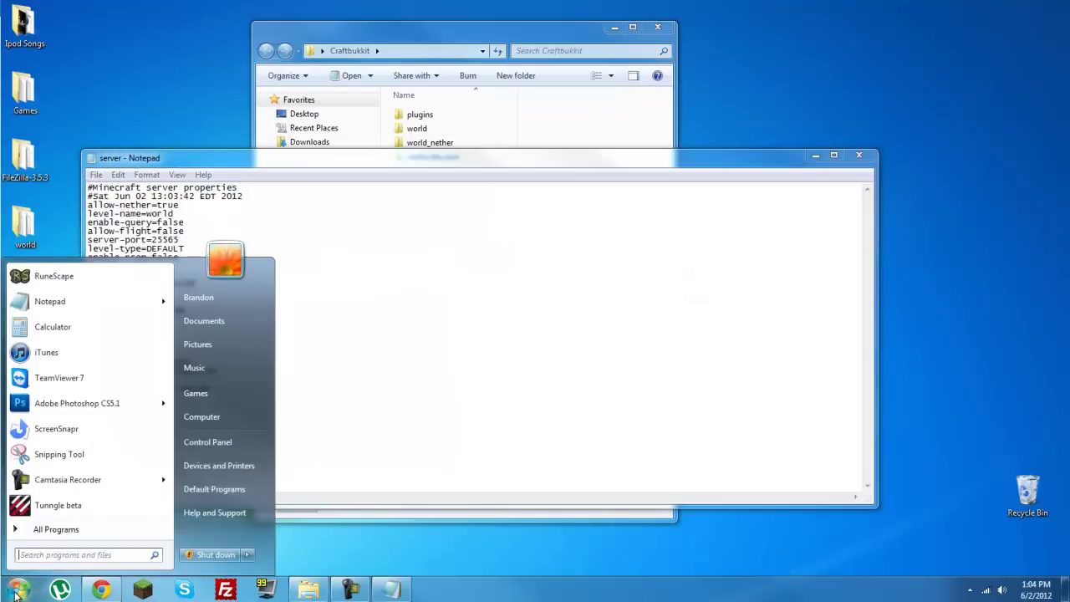
pyautogui.write('cmd')
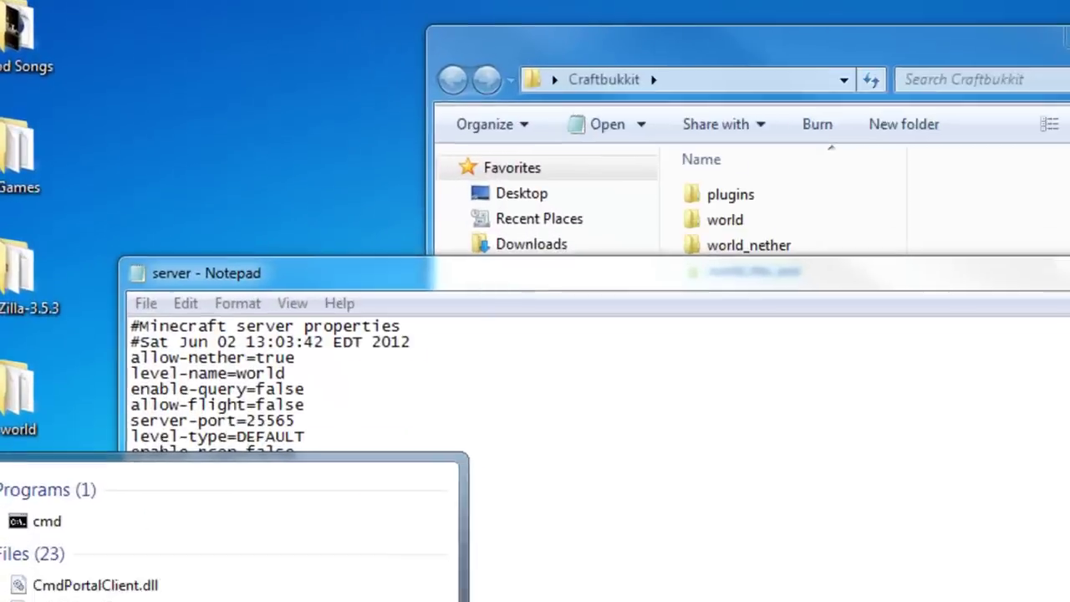
pyautogui.press('Return')
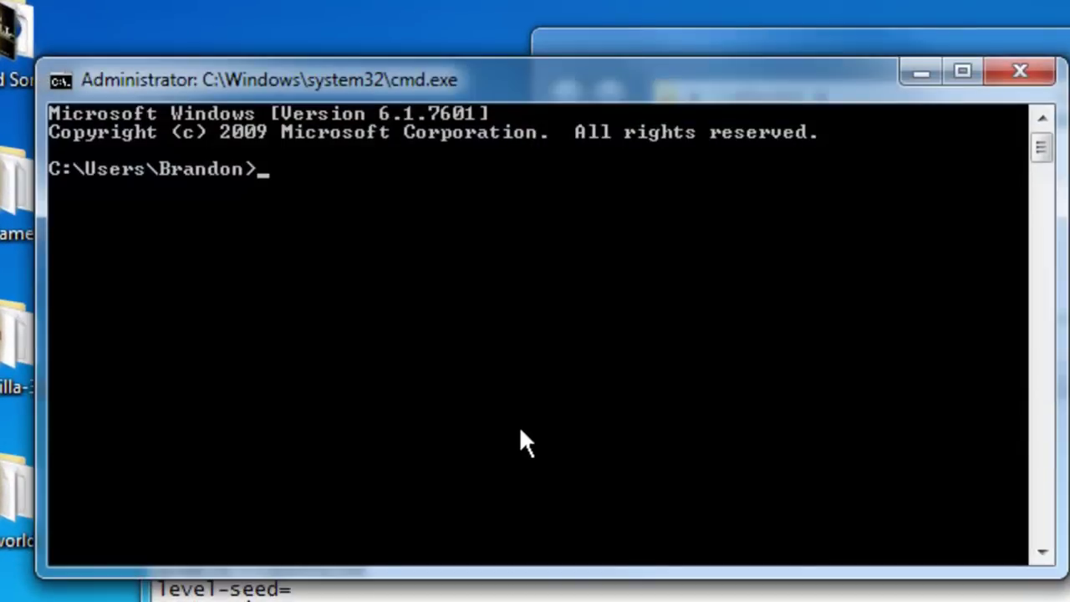
pyautogui.write('ipconf')
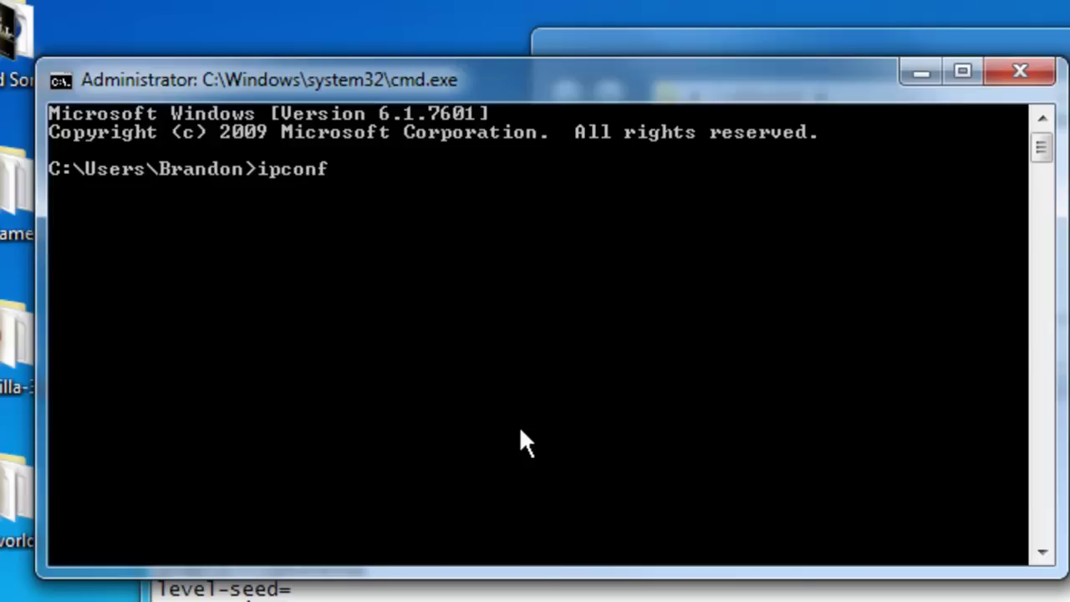
pyautogui.write('ig')
pyautogui.press('Return')
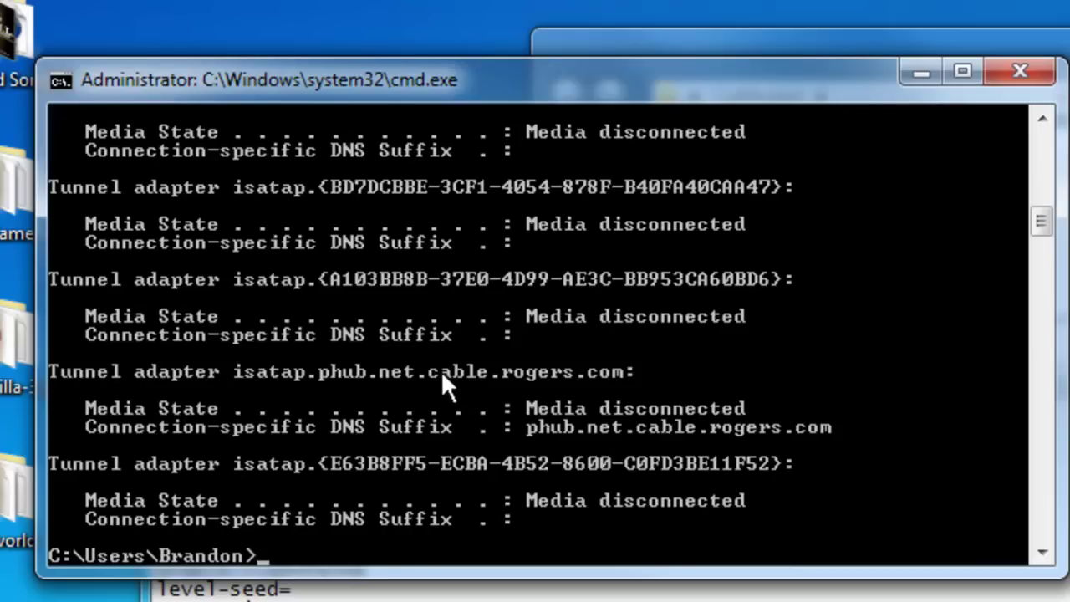
pyautogui.scroll(13, 441, 371)
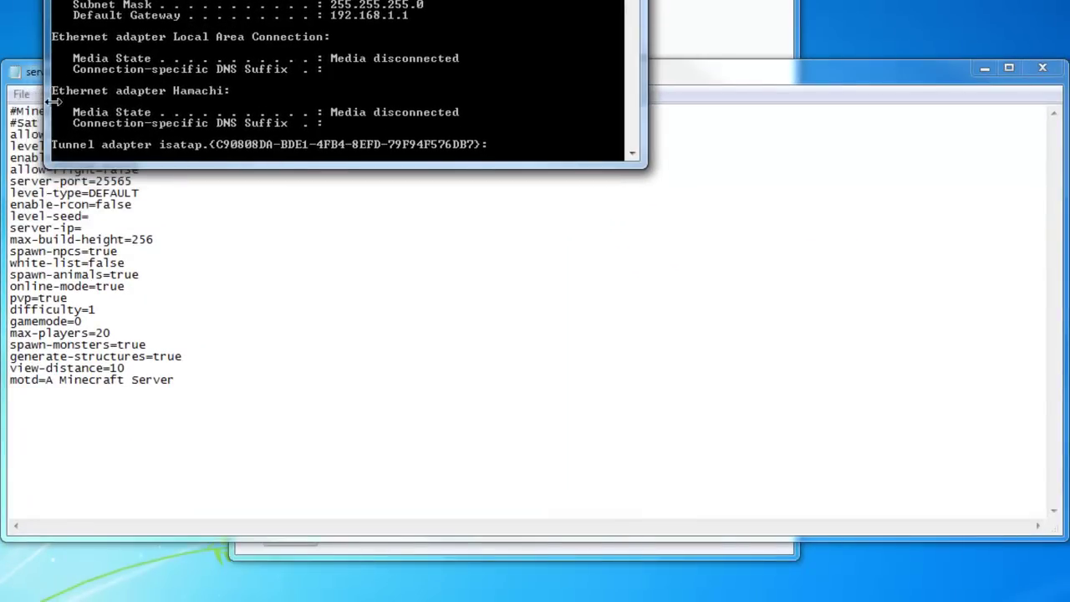
# - Enter 192.168.1.108 after server-ip= in server.properties, checking it against the ipconfig output
pyautogui.click(26, 83)
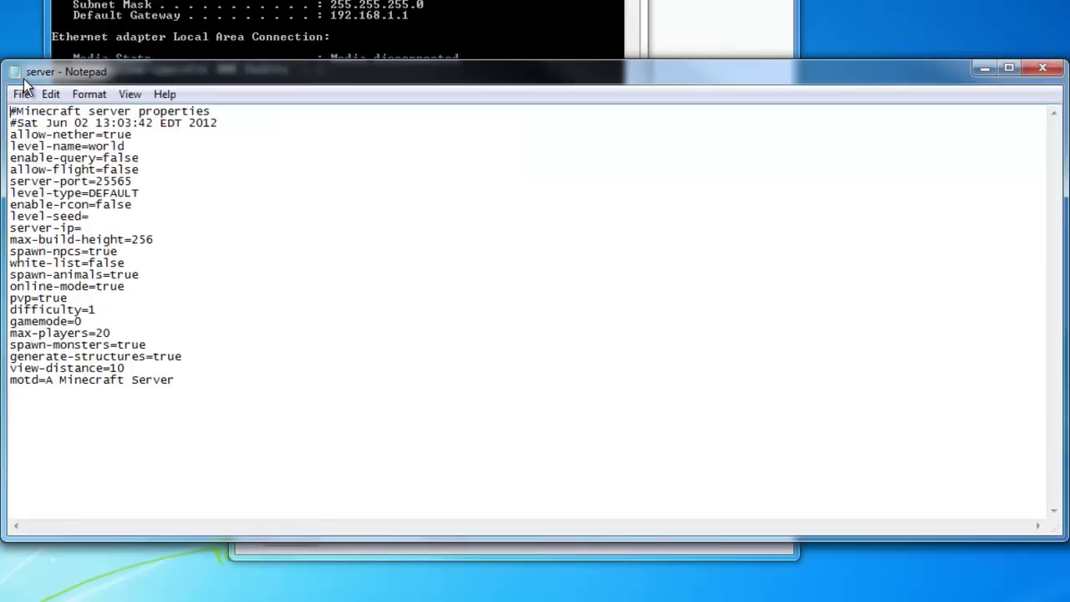
pyautogui.click(98, 228)
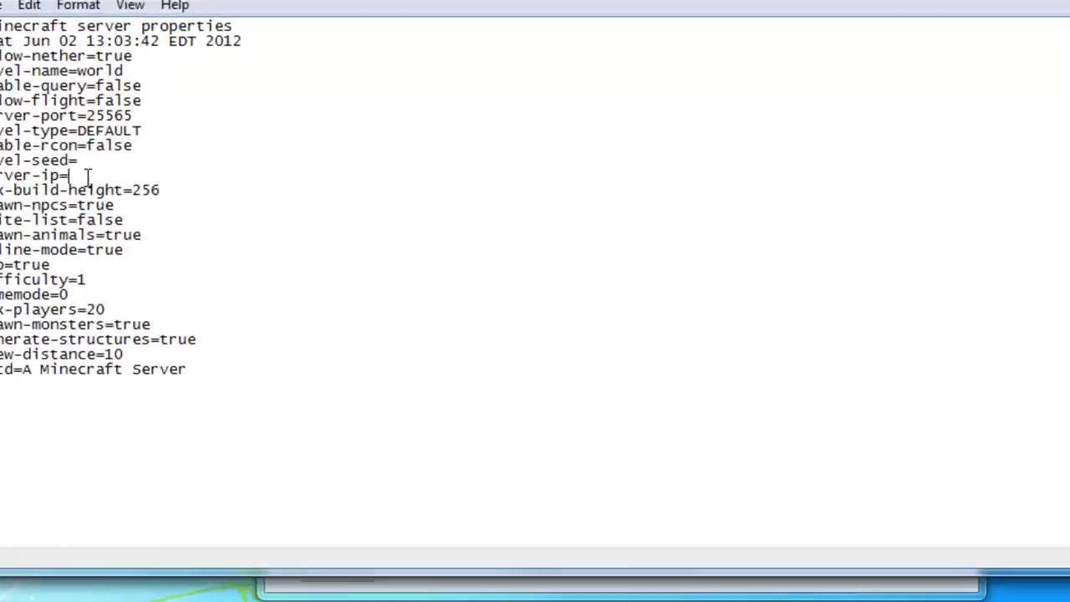
pyautogui.write('192.')
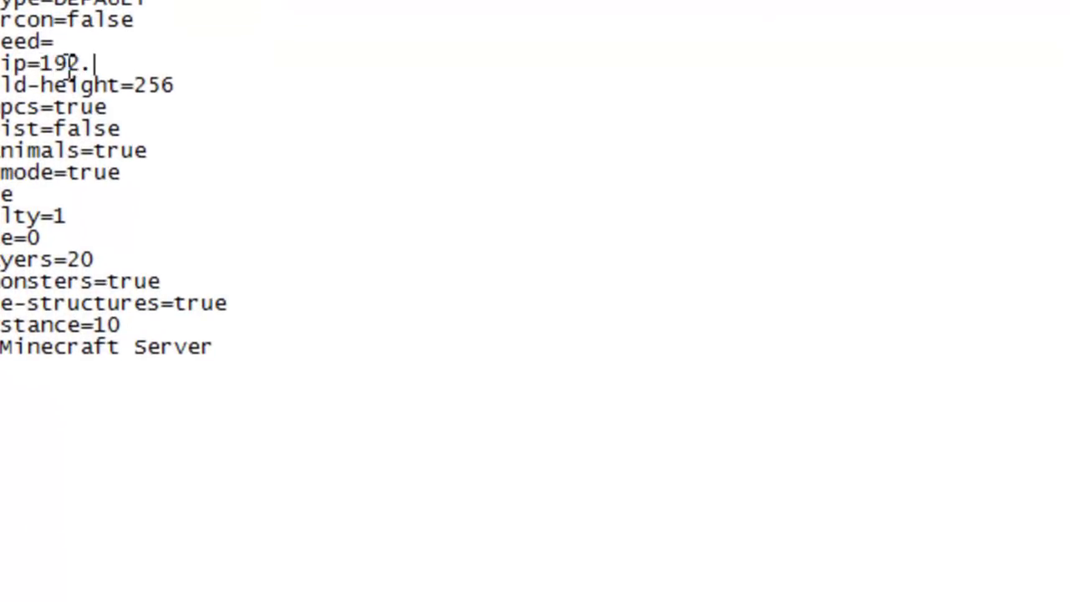
pyautogui.write('168.1.108')
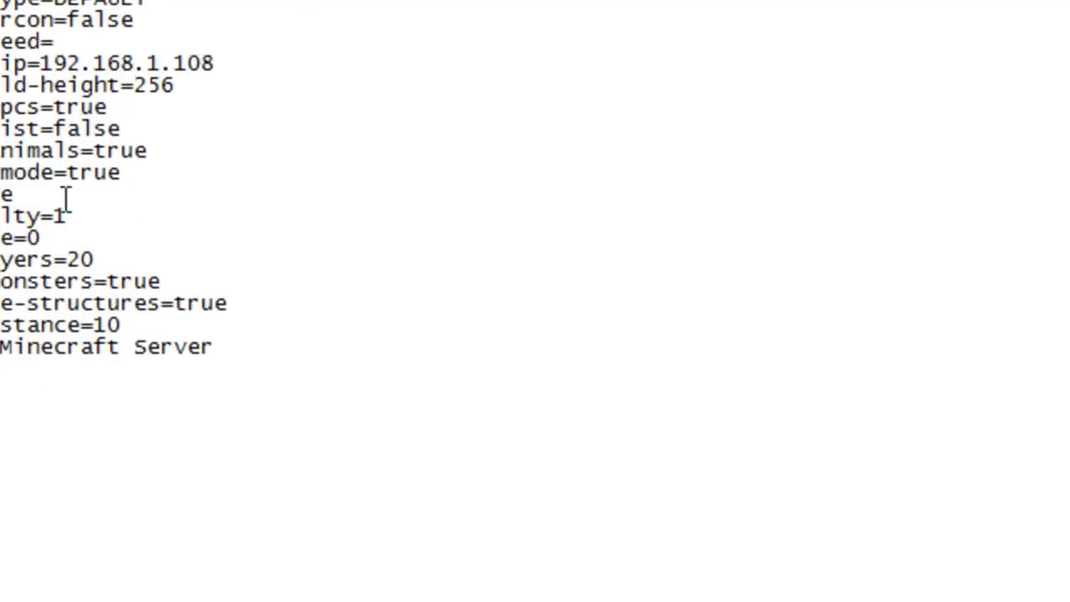
pyautogui.click(136, 172)
pyautogui.hotkey('alt', 'Tab')
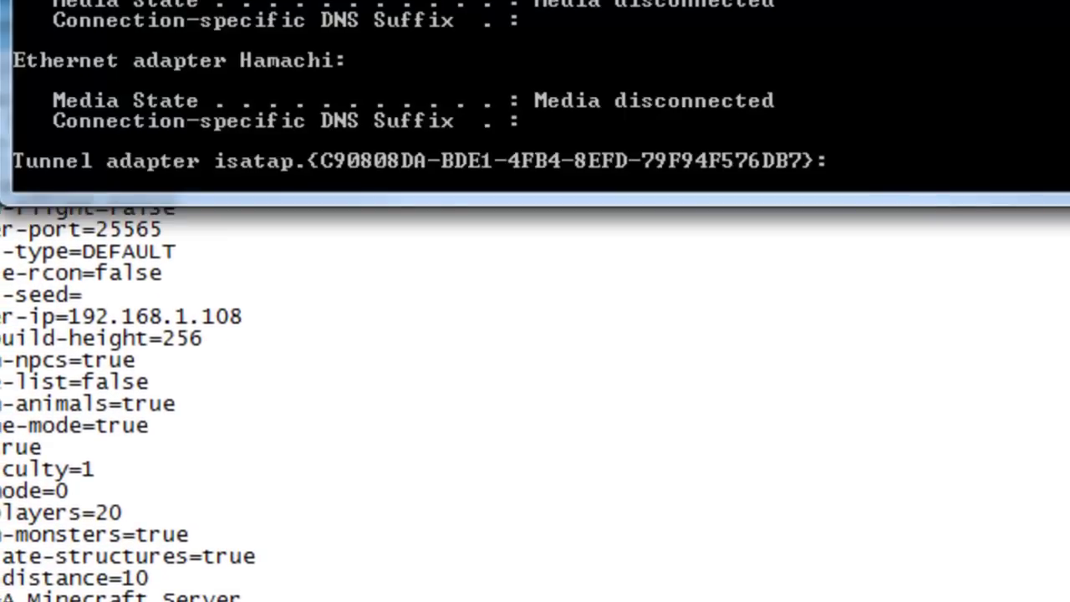
pyautogui.hotkey('alt', 'Tab')
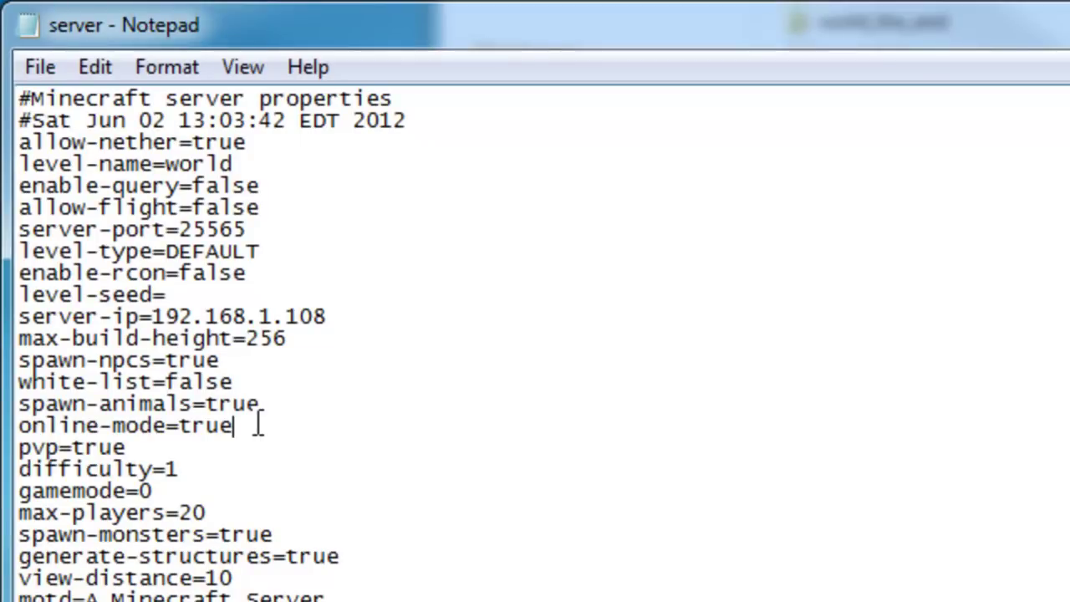
# - Set online-mode to false and difficulty to 2
pyautogui.press('BackSpace')
pyautogui.press('BackSpace')
pyautogui.press('BackSpace')
pyautogui.press('BackSpace')
pyautogui.write('false')
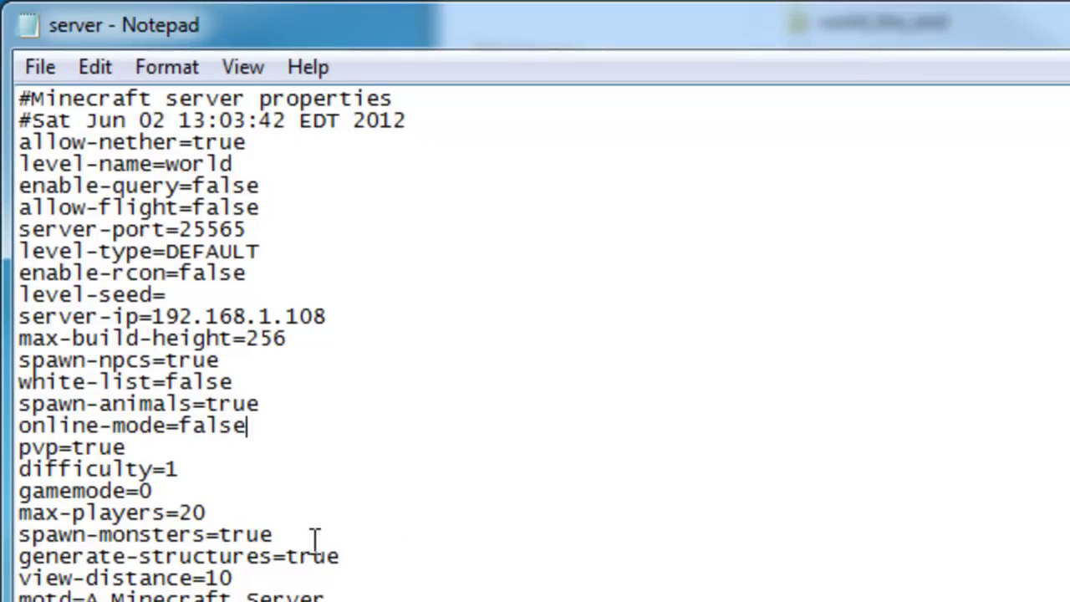
pyautogui.click(190, 469)
pyautogui.click(265, 169)
pyautogui.click(198, 468)
pyautogui.press('BackSpace')
pyautogui.write('0')
pyautogui.press('BackSpace')
pyautogui.write('1')
pyautogui.press('BackSpace')
pyautogui.write('2')
pyautogui.press('BackSpace')
pyautogui.write('3')
pyautogui.press('BackSpace')
pyautogui.write('1')
pyautogui.press('BackSpace')
pyautogui.write('2')
# - Change max-players from 20 to 10 and review the edited lines
pyautogui.click(210, 510)
pyautogui.moveTo(209, 510); pyautogui.dragTo(179, 510)
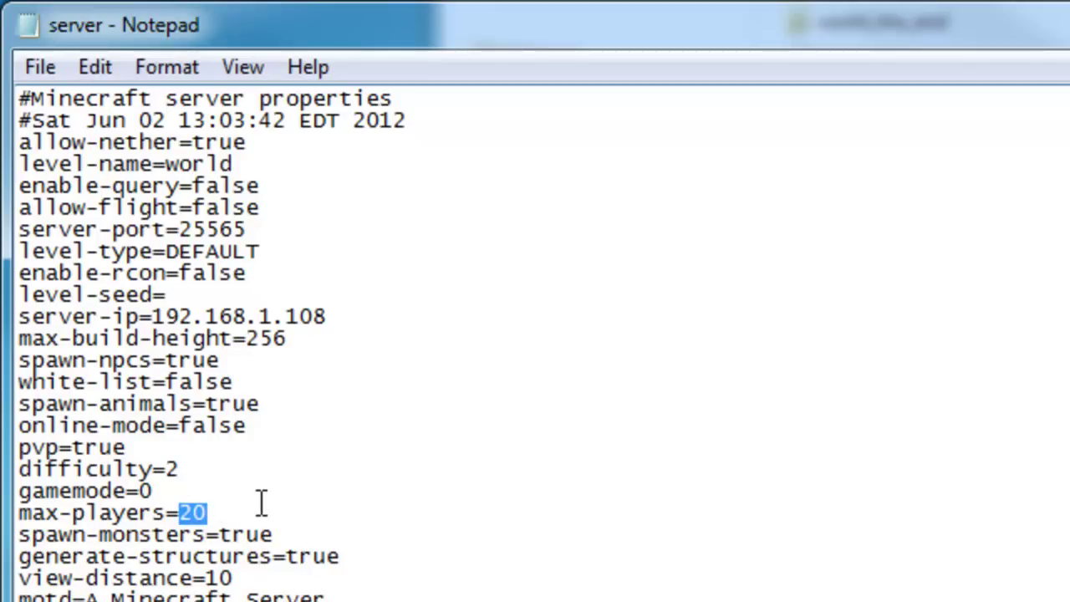
pyautogui.write('10')
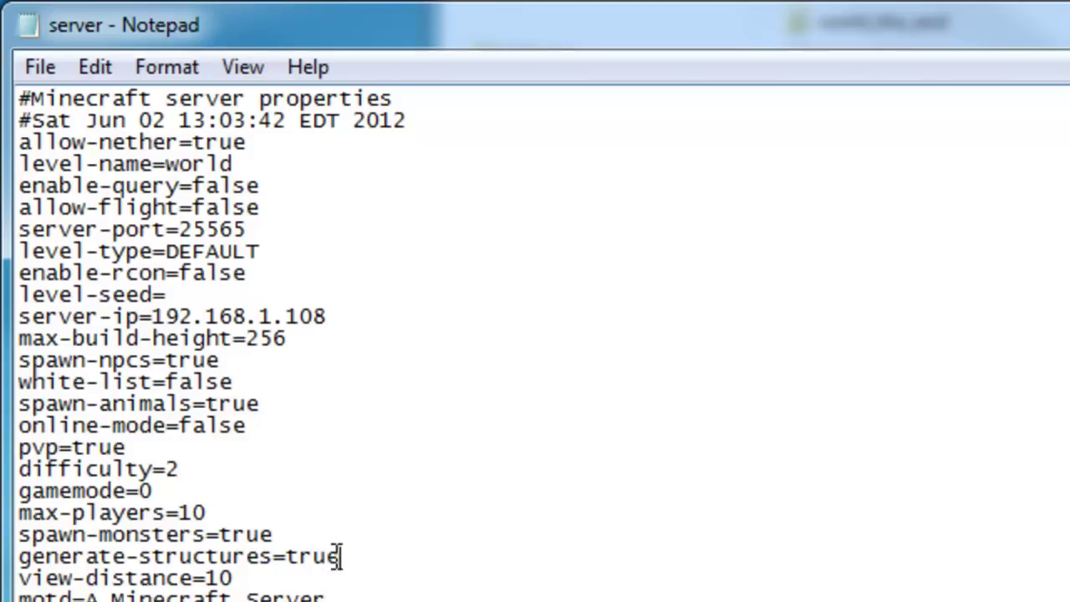
pyautogui.click(330, 535)
pyautogui.click(244, 235)
pyautogui.click(264, 194)
pyautogui.click(270, 168)
pyautogui.click(267, 236)
pyautogui.click(394, 308)
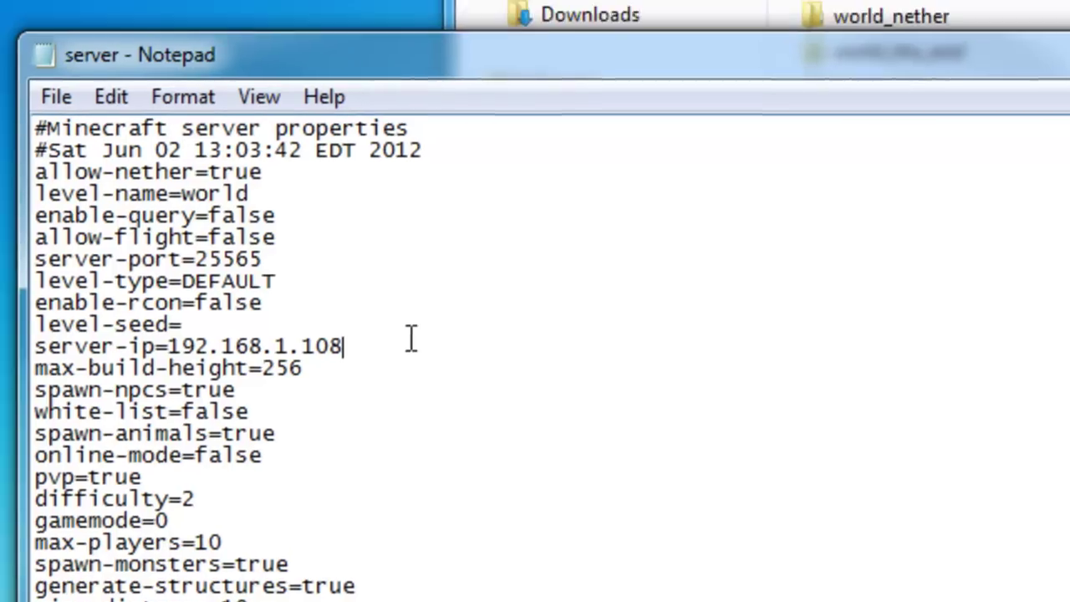
# - Close server.properties and log in to the router admin page at 192.168.1.1 with the router credentials
pyautogui.hotkey('alt', 'F4')
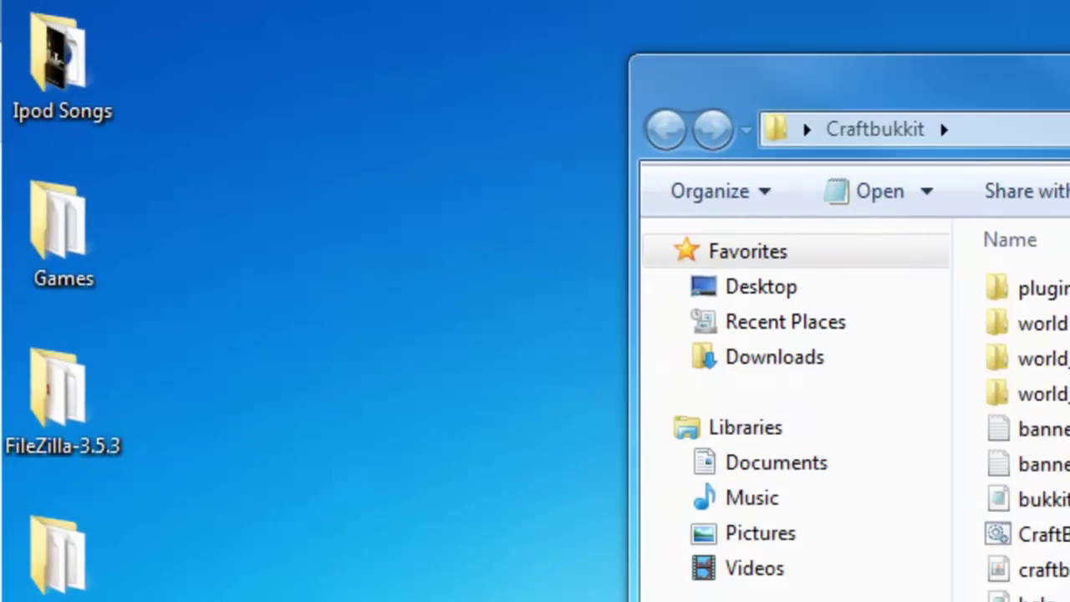
pyautogui.moveTo(782, 598); pyautogui.dragTo(767, 1)
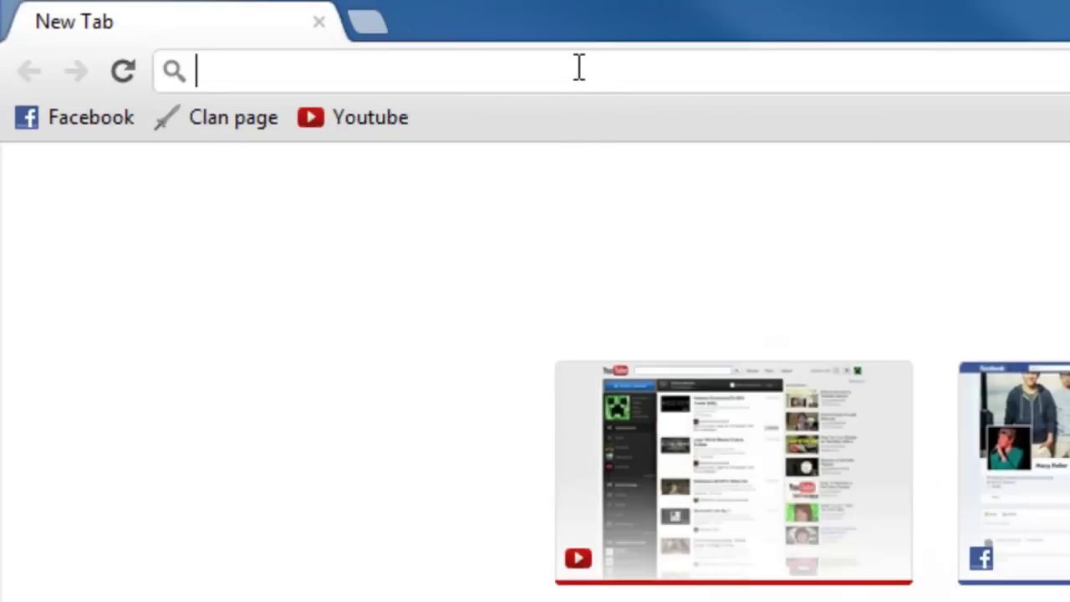
pyautogui.write('192.168.1.1')
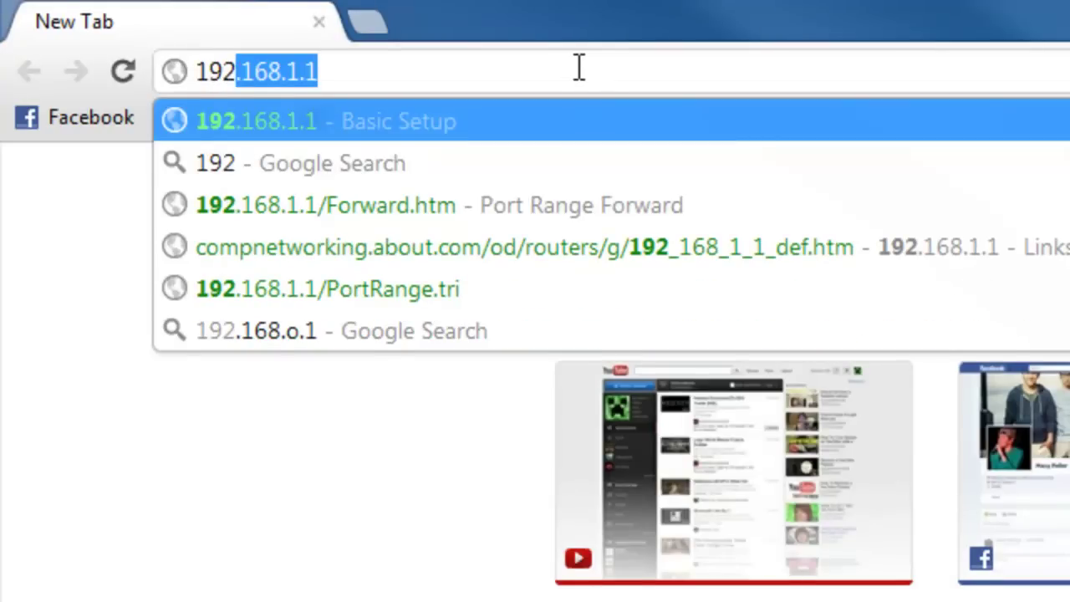
pyautogui.press('Return')
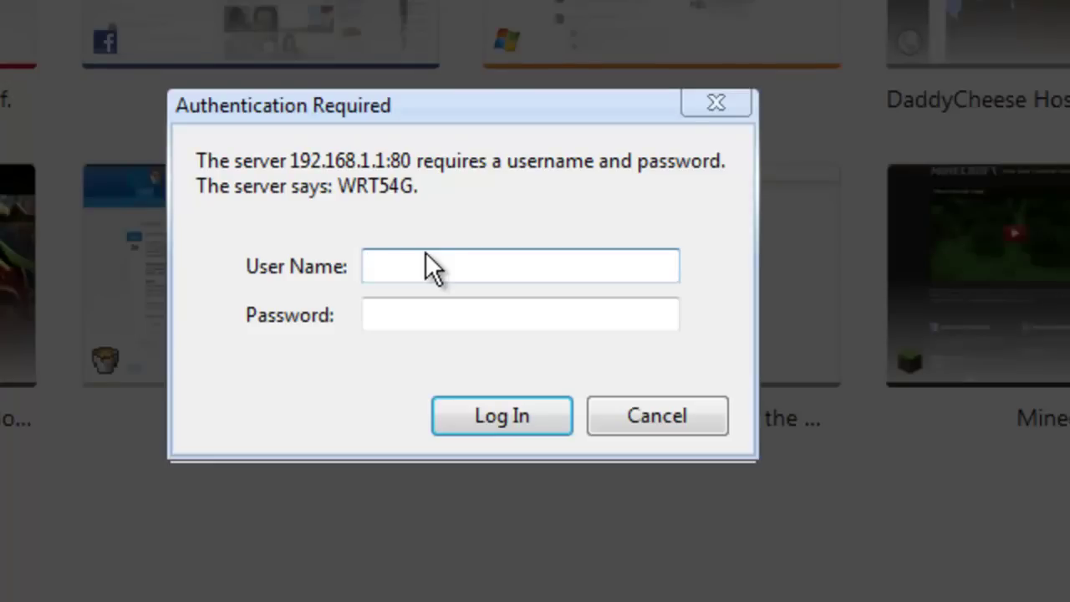
pyautogui.write('admi')
pyautogui.write('admin')
pyautogui.press('Return')
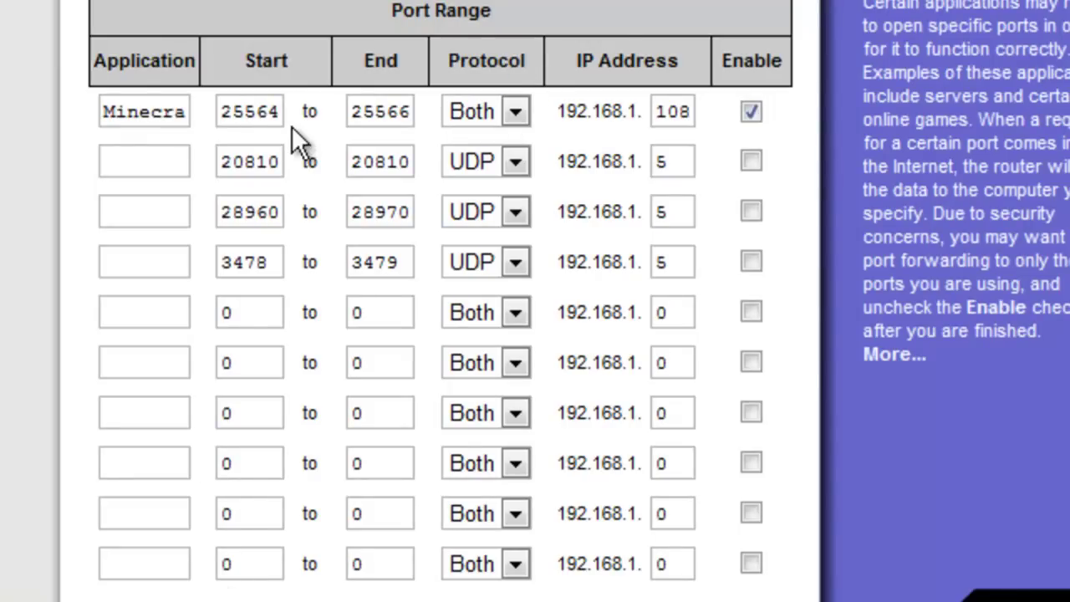
# - Check the Minecraft rule's application name and its 25564–25566 port range
pyautogui.moveTo(275, 116); pyautogui.dragTo(303, 116)
pyautogui.moveTo(111, 112); pyautogui.dragTo(215, 111)
pyautogui.click(179, 143)
pyautogui.click(219, 116)
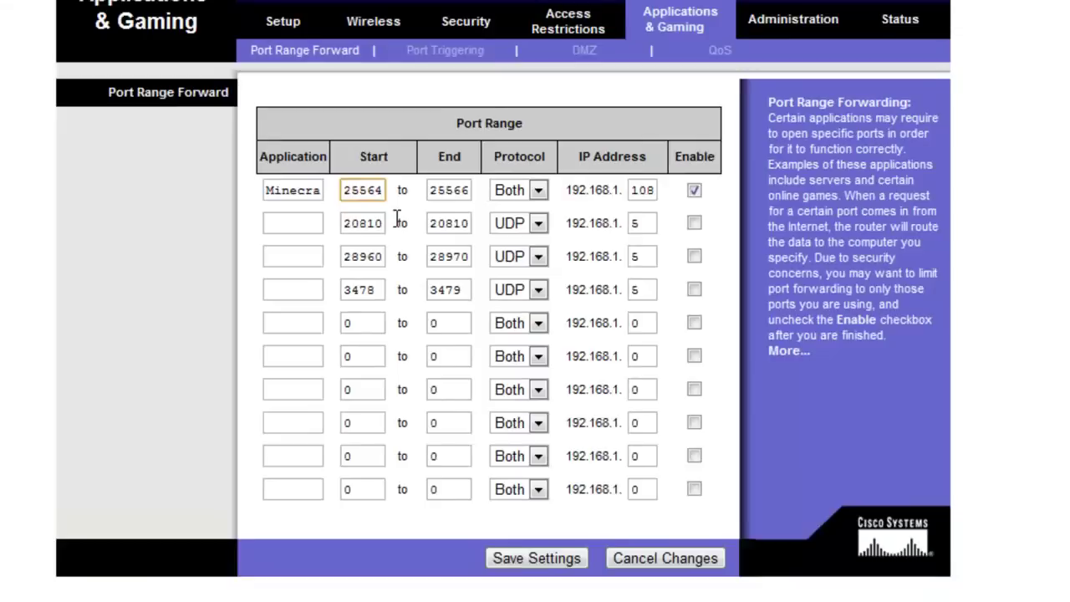
pyautogui.click(308, 161)
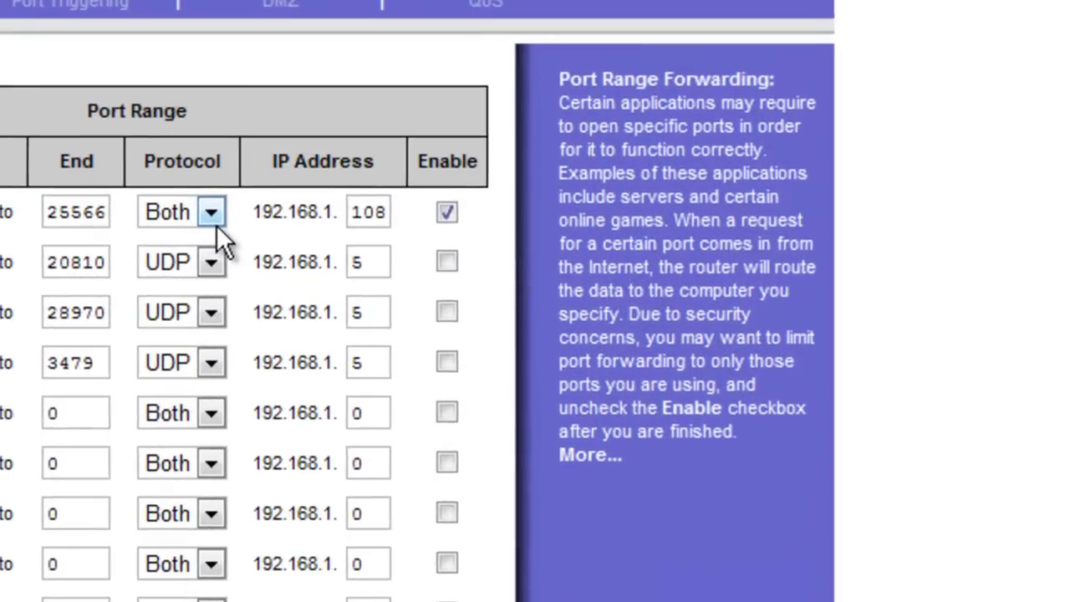
# - Keep Both as the rule's protocol and verify the target IP 192.168.1.108
pyautogui.click(556, 251)
pyautogui.click(188, 294)
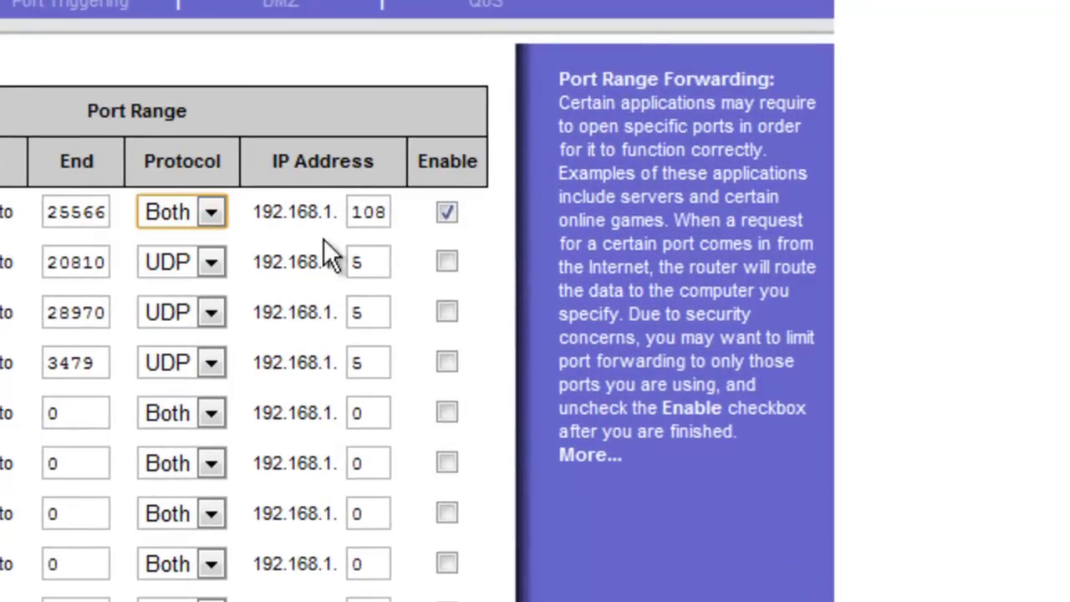
pyautogui.moveTo(349, 211); pyautogui.dragTo(399, 224)
pyautogui.click(412, 242)
pyautogui.click(394, 218)
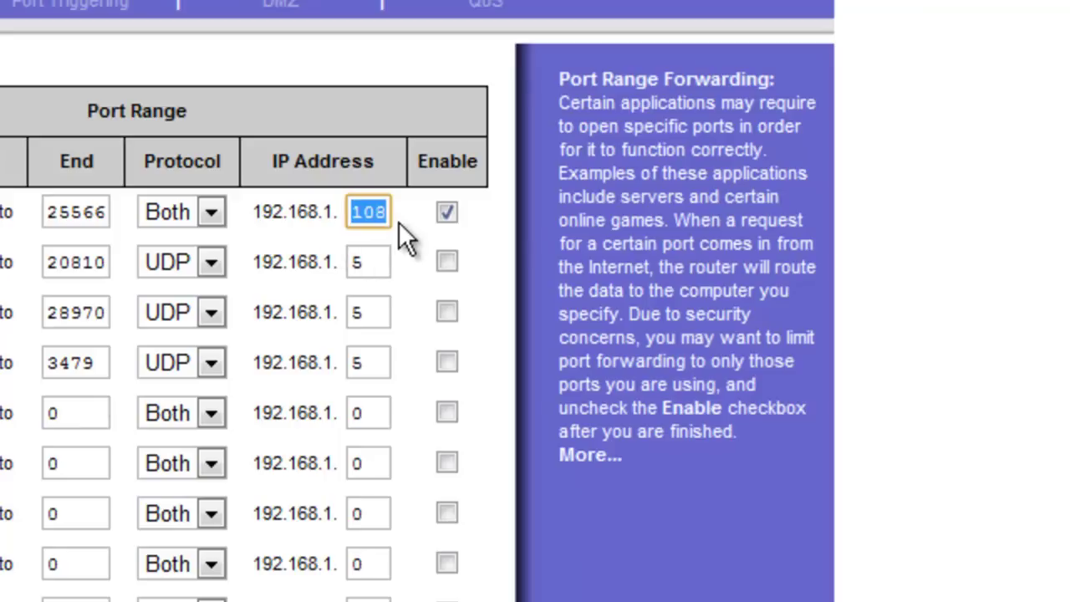
pyautogui.click(399, 222)
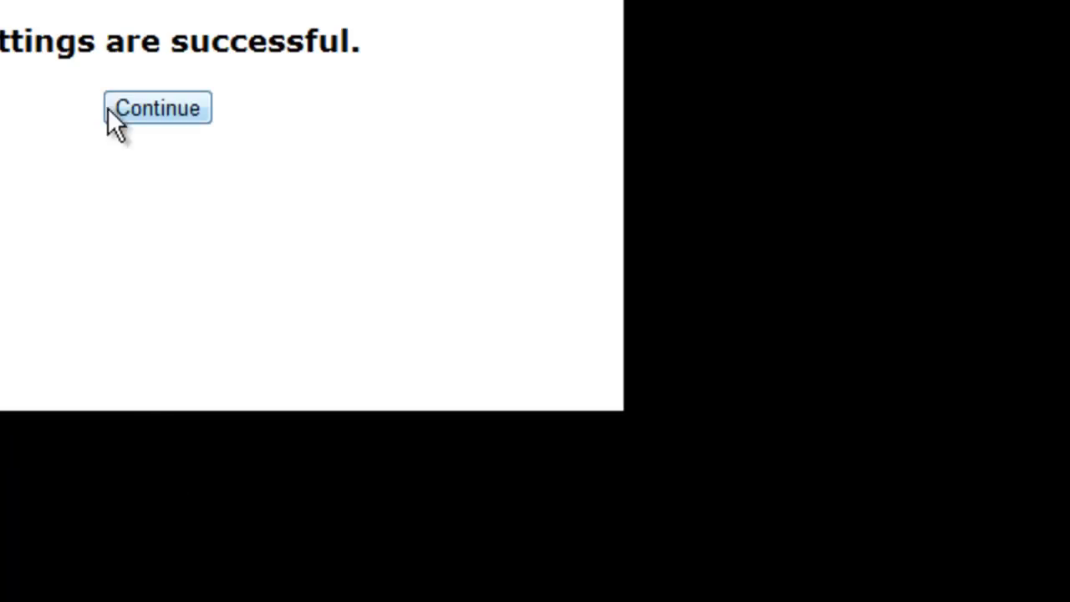
# - Leave the router page, launch CraftBukkit Starter from the Craftbukkit folder, and open the Minecraft launcher
pyautogui.click(108, 108)
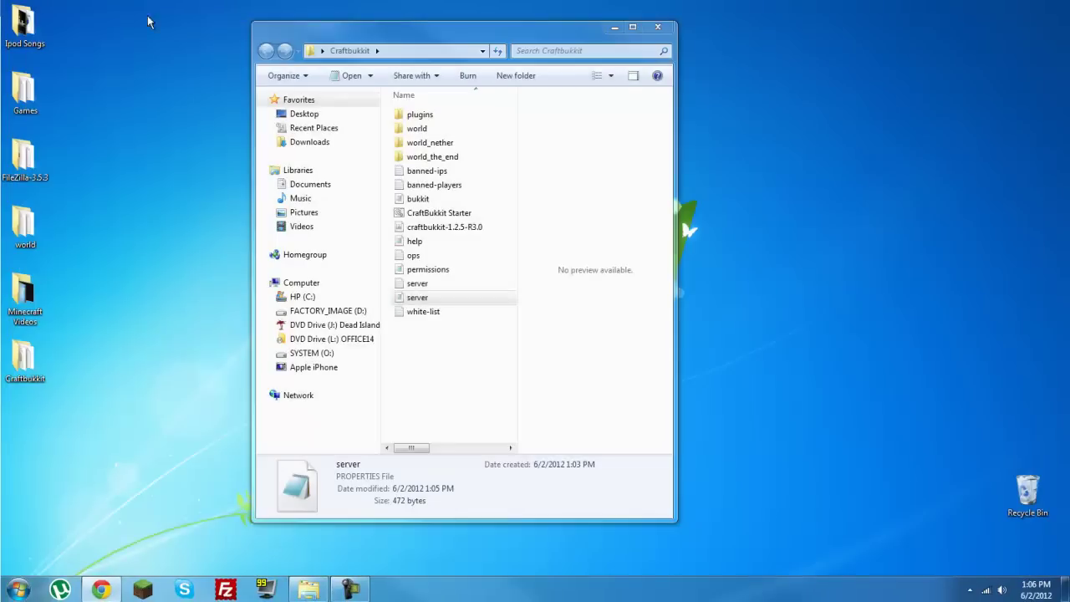
pyautogui.click(471, 375)
pyautogui.click(446, 294)
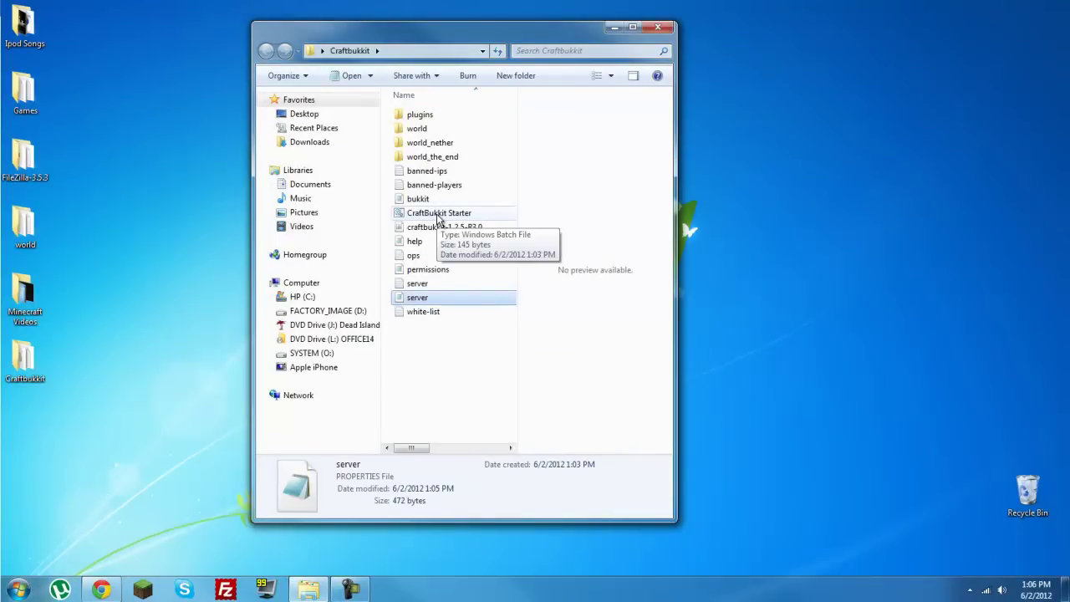
pyautogui.doubleClick(438, 214)
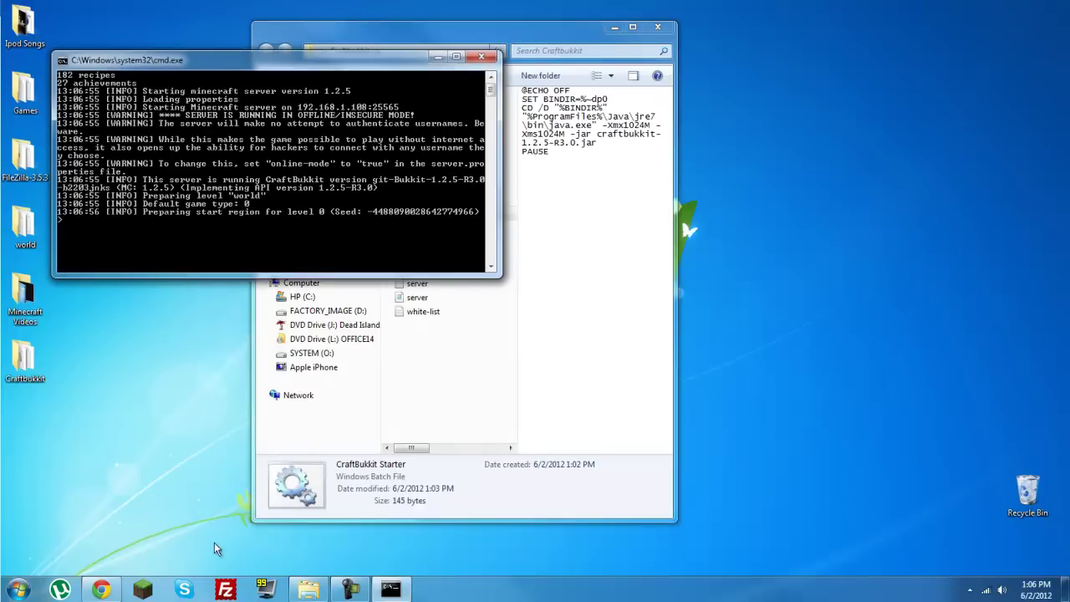
pyautogui.click(153, 591)
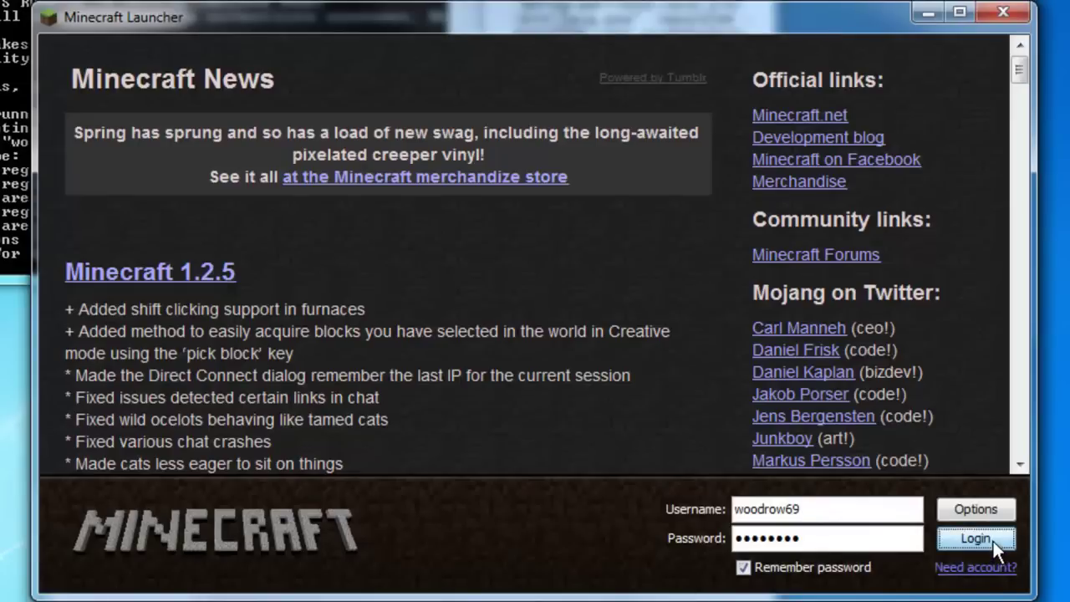
# - Log in to Minecraft and select A Minecraft Server in the multiplayer list
pyautogui.click(993, 538)
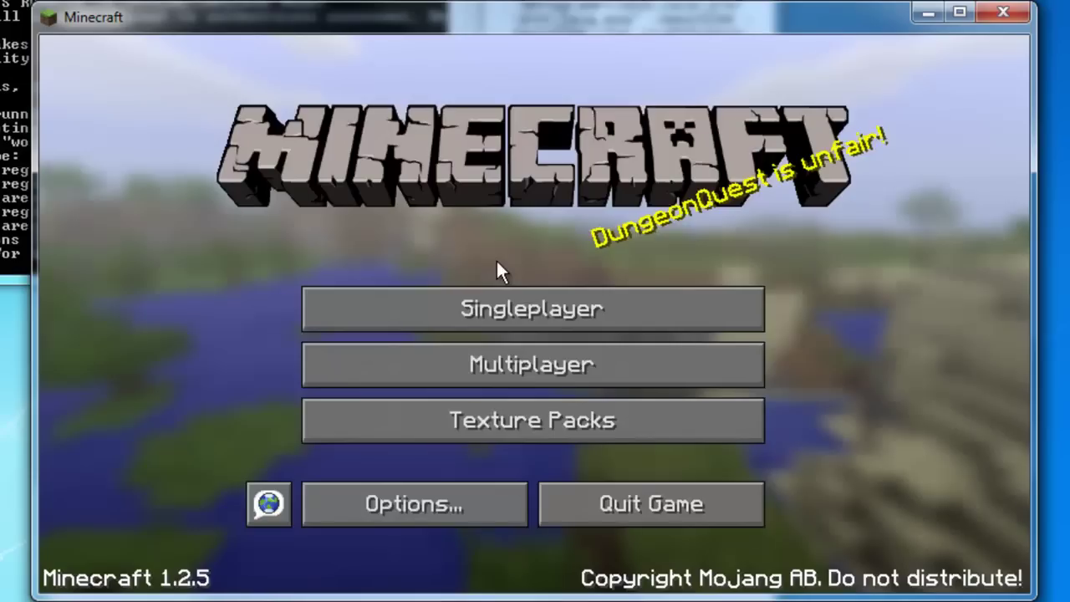
pyautogui.click(508, 372)
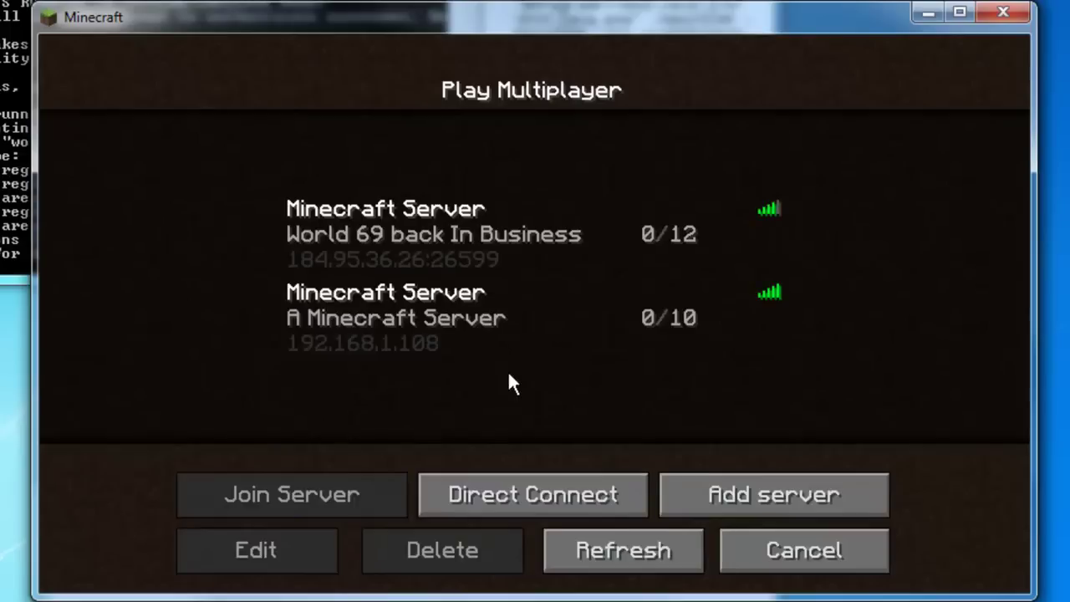
pyautogui.click(331, 343)
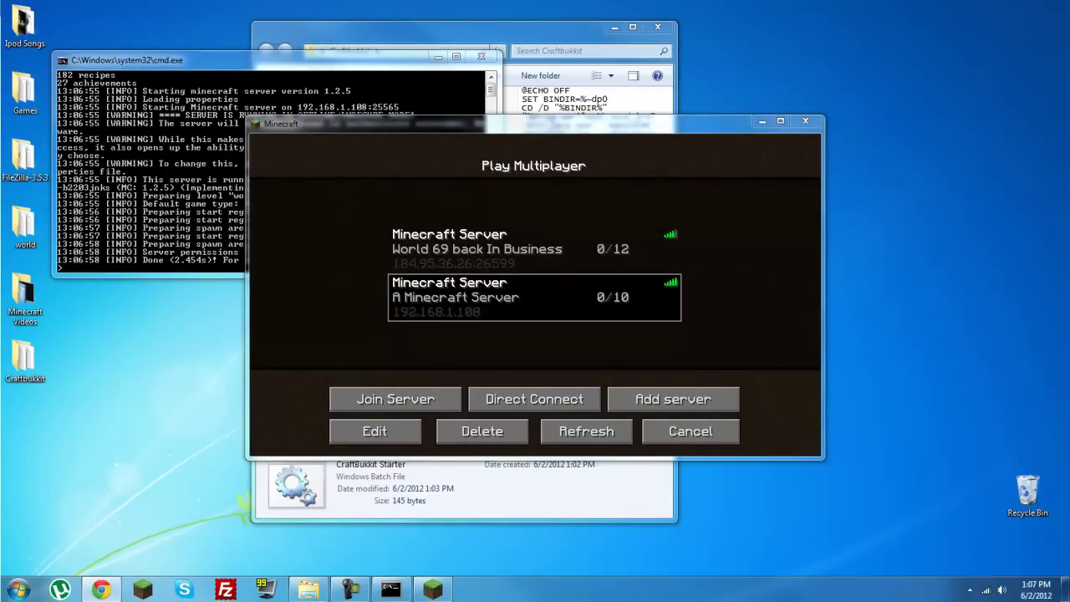
# - Maximise the cmyip.com window and highlight the public IP address shown
pyautogui.moveTo(0, 267); pyautogui.dragTo(414, 4)
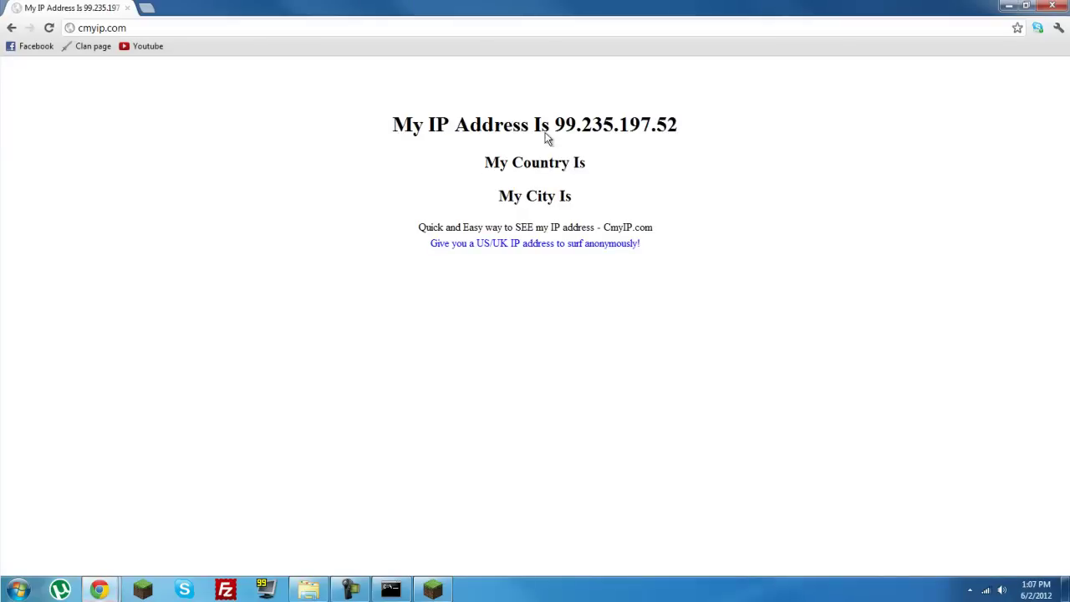
pyautogui.moveTo(555, 127)
pyautogui.mouseDown()
pyautogui.moveTo(685, 132)
pyautogui.moveTo(554, 127)
pyautogui.mouseUp()
pyautogui.click(690, 132)
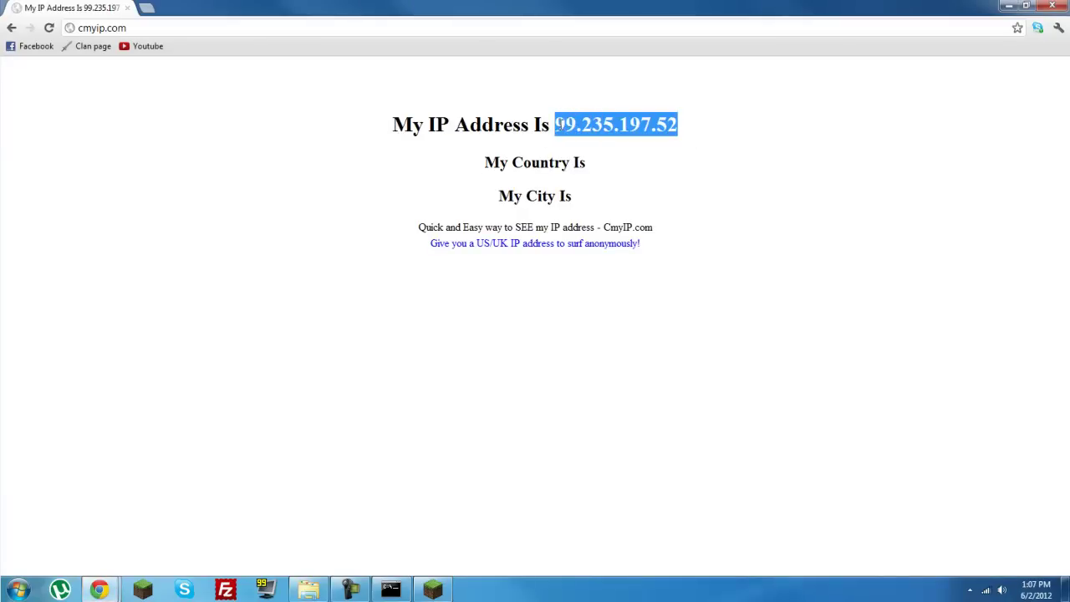
pyautogui.click(777, 130)
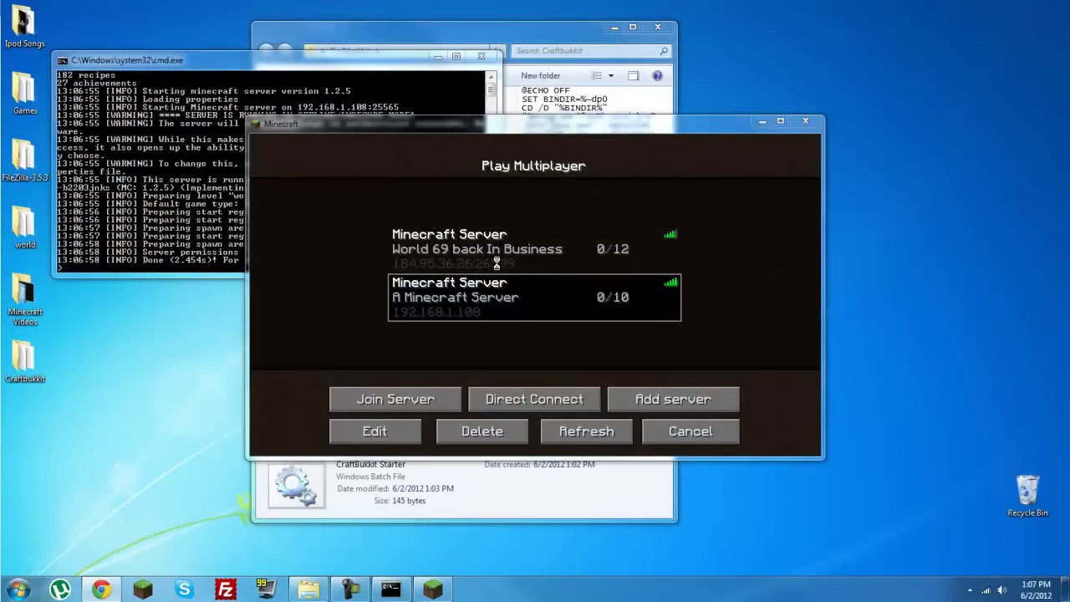
pyautogui.click(552, 249)
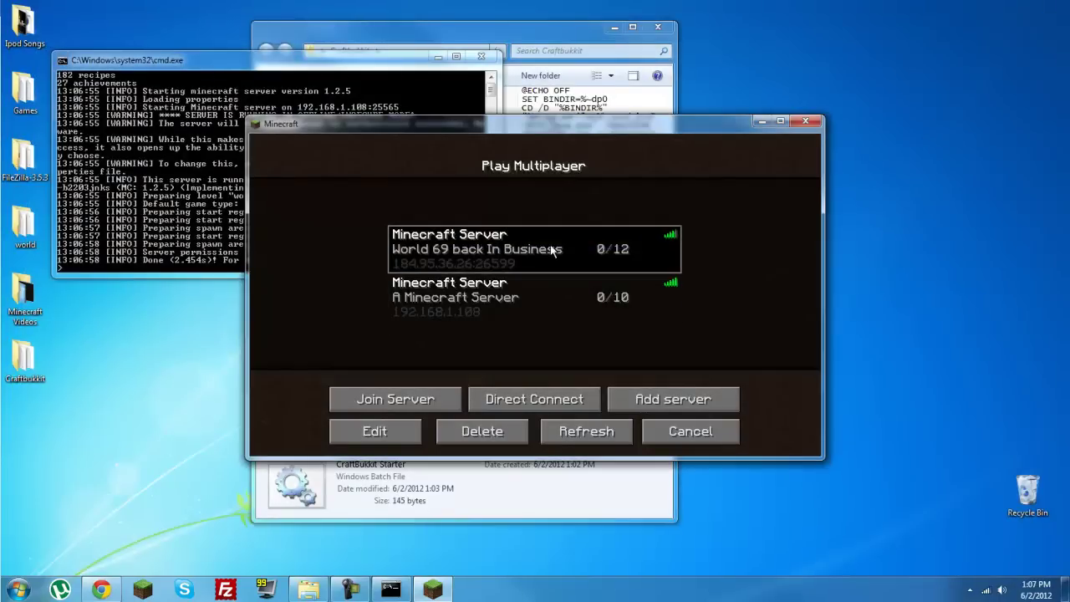
pyautogui.click(599, 298)
pyautogui.click(581, 254)
pyautogui.click(596, 305)
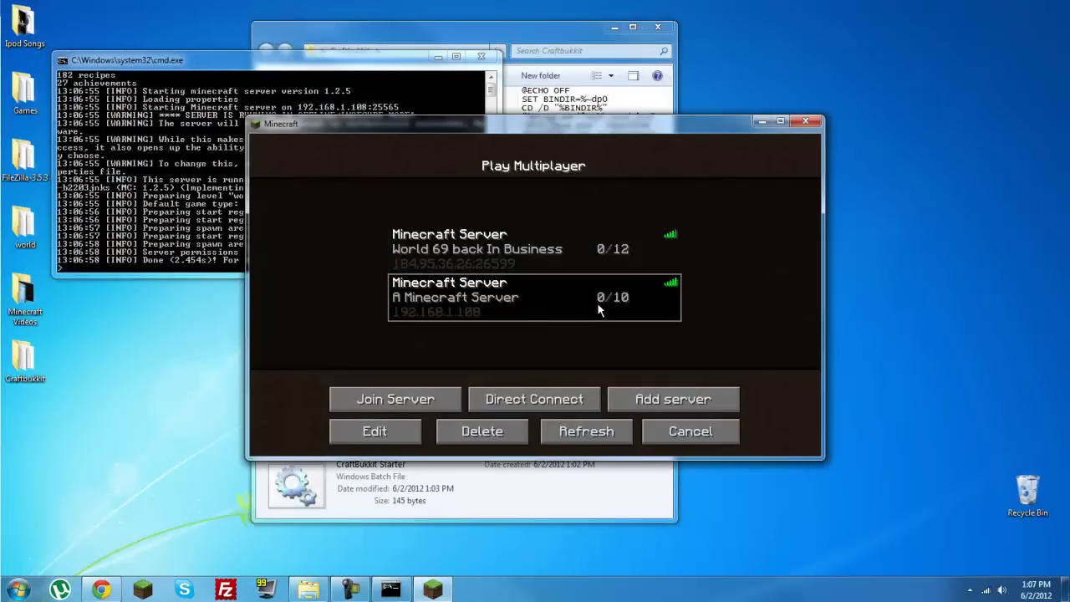
pyautogui.click(584, 252)
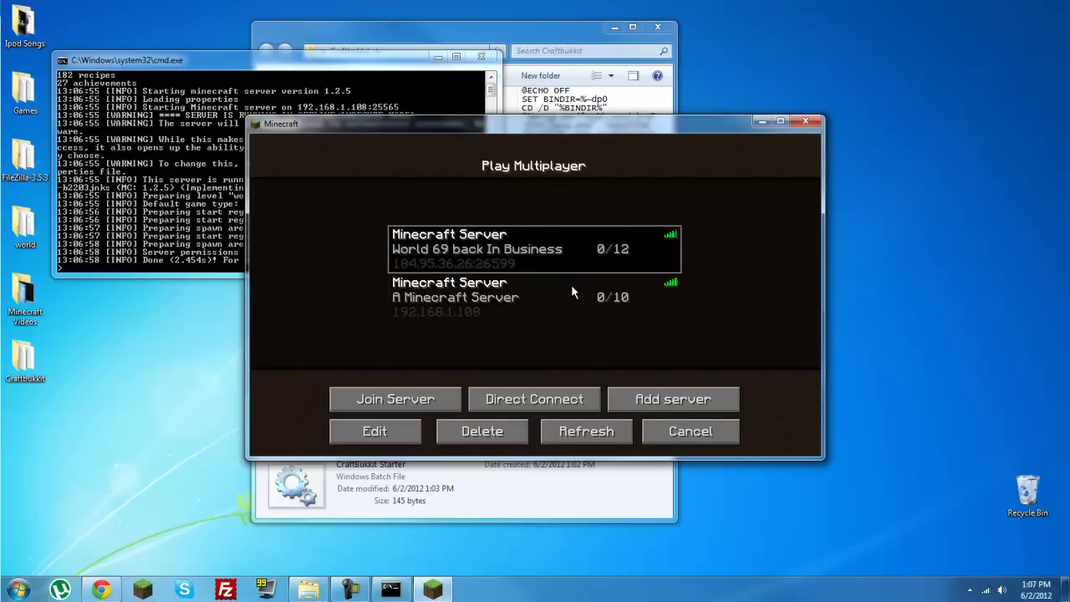
pyautogui.click(573, 288)
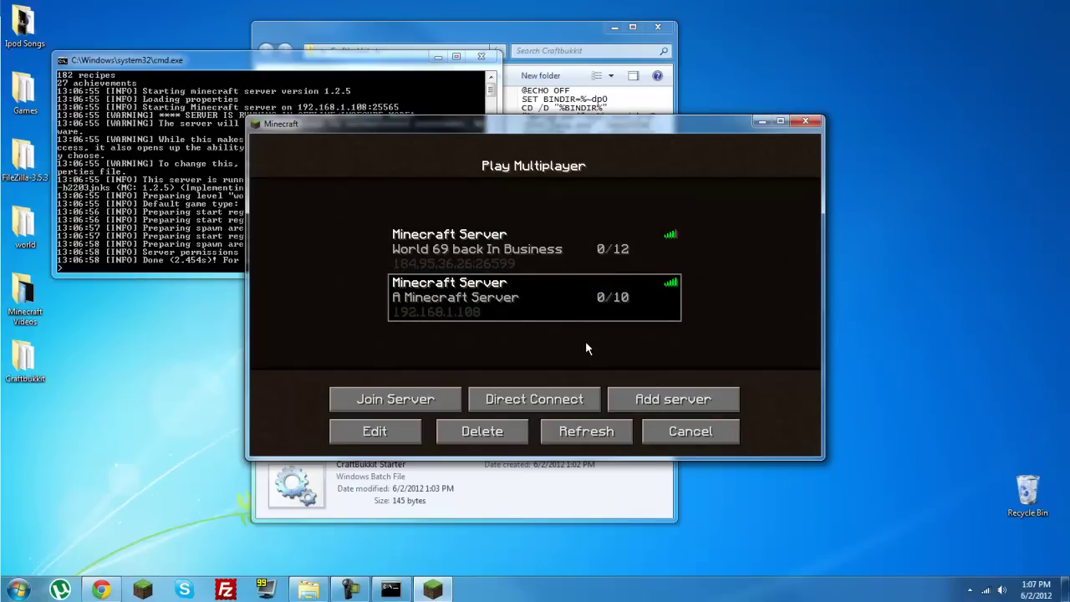